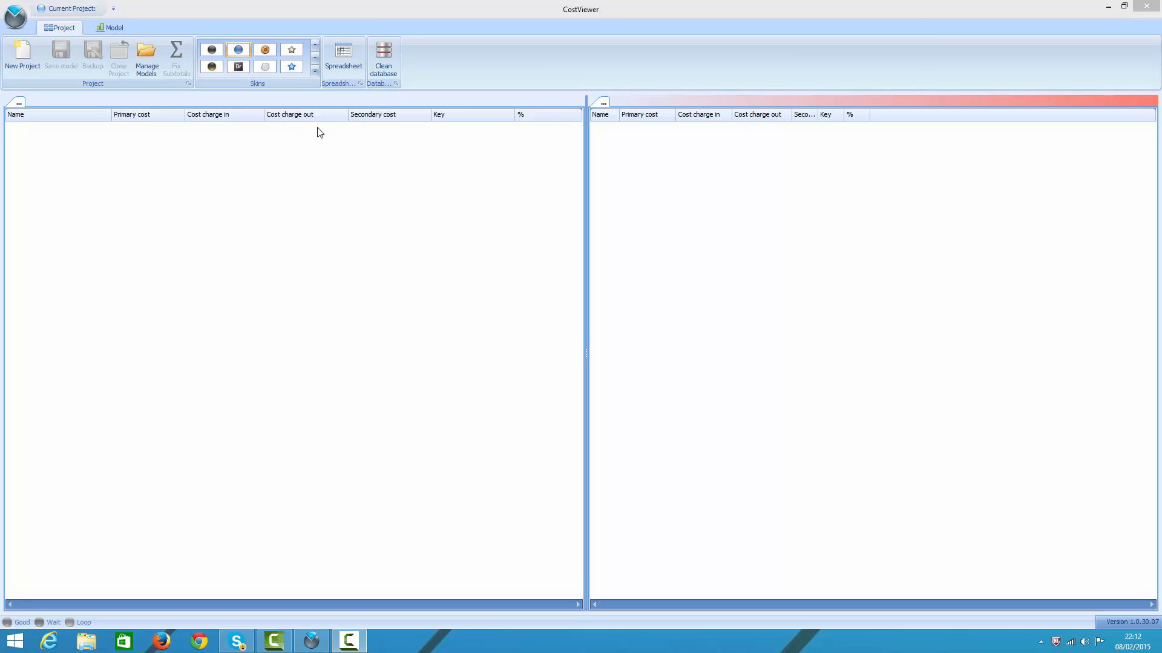
Step: Create a new project named "My new project"
left_click(20, 57)
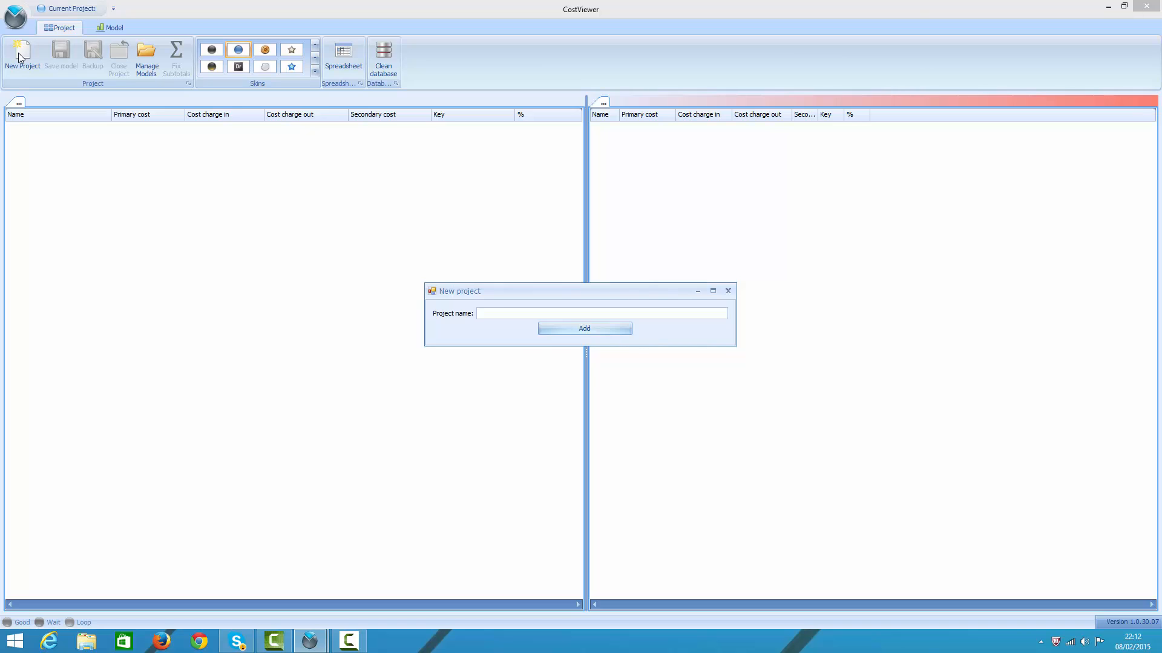
type("My new project")
key("Return")
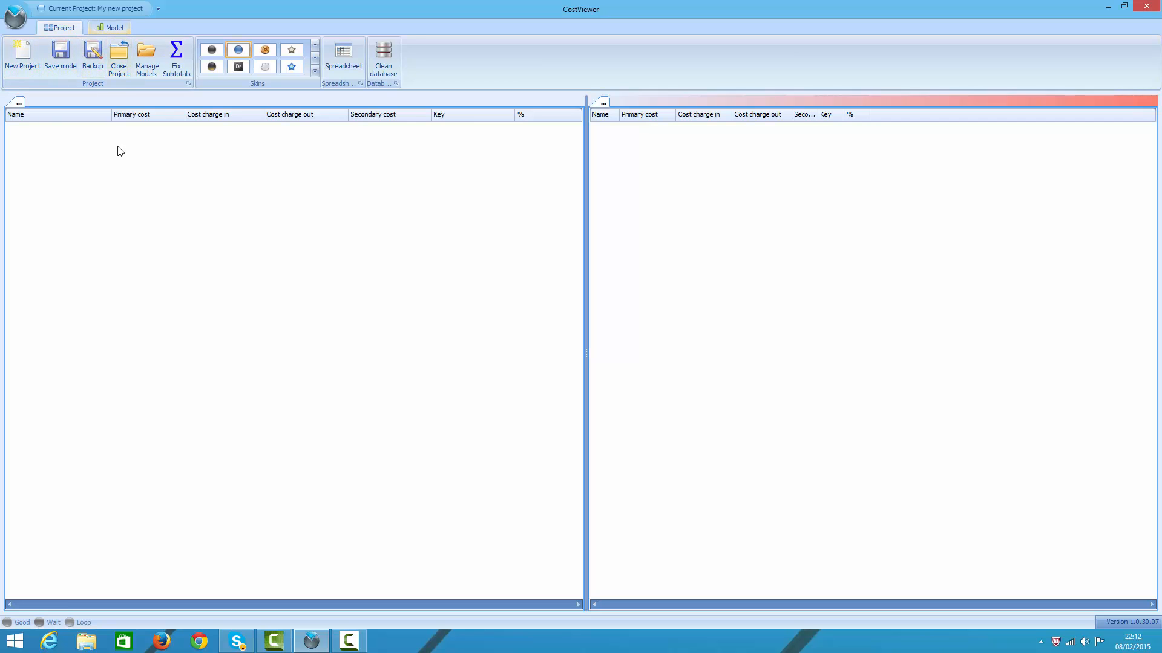
Step: Create a new tree named "My new tree" in the project
left_click(102, 27)
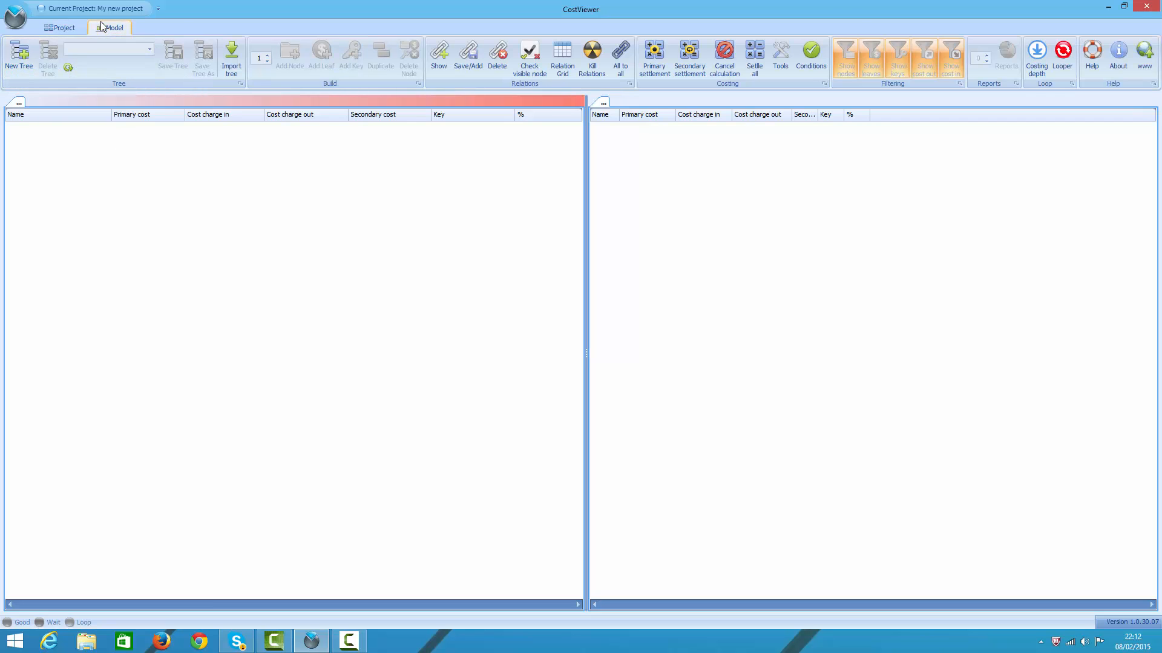
left_click(21, 63)
type("My new")
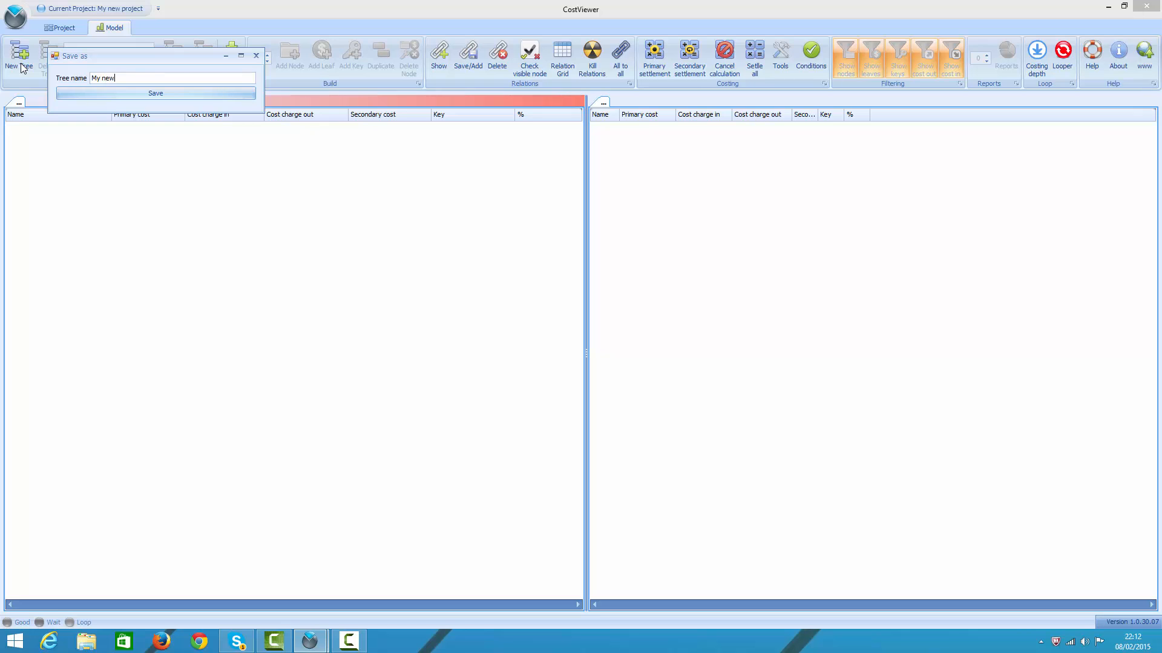
type(" tree")
key("Tab")
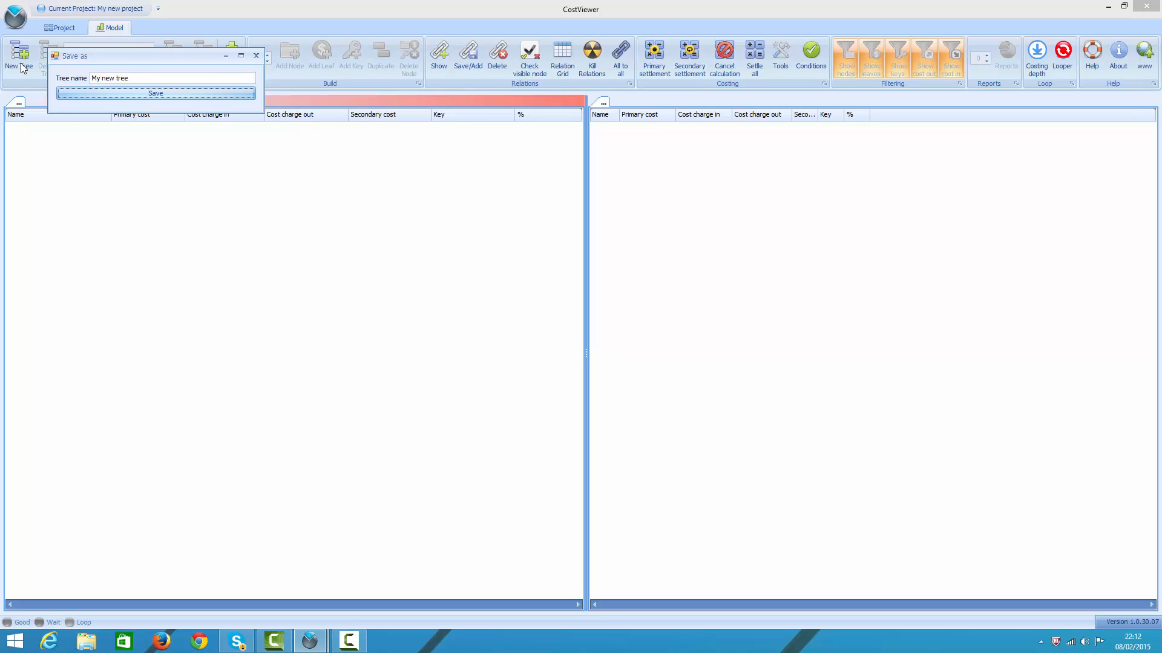
key("Return")
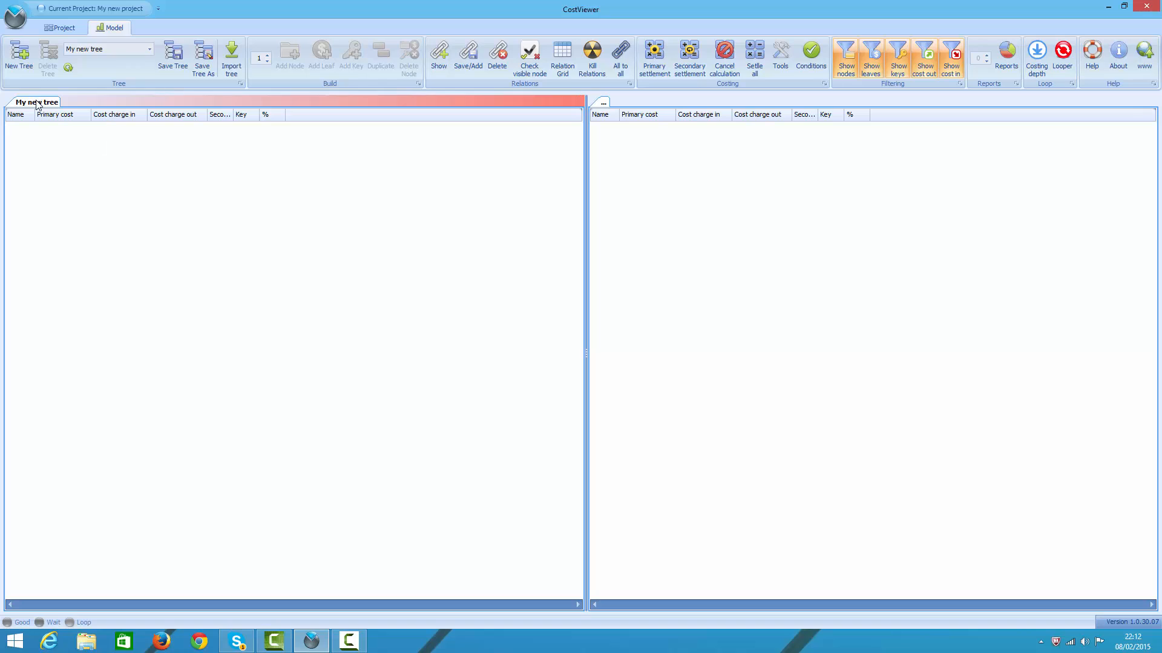
Step: Rename the tree as "This is my first tree"
right_click(37, 102)
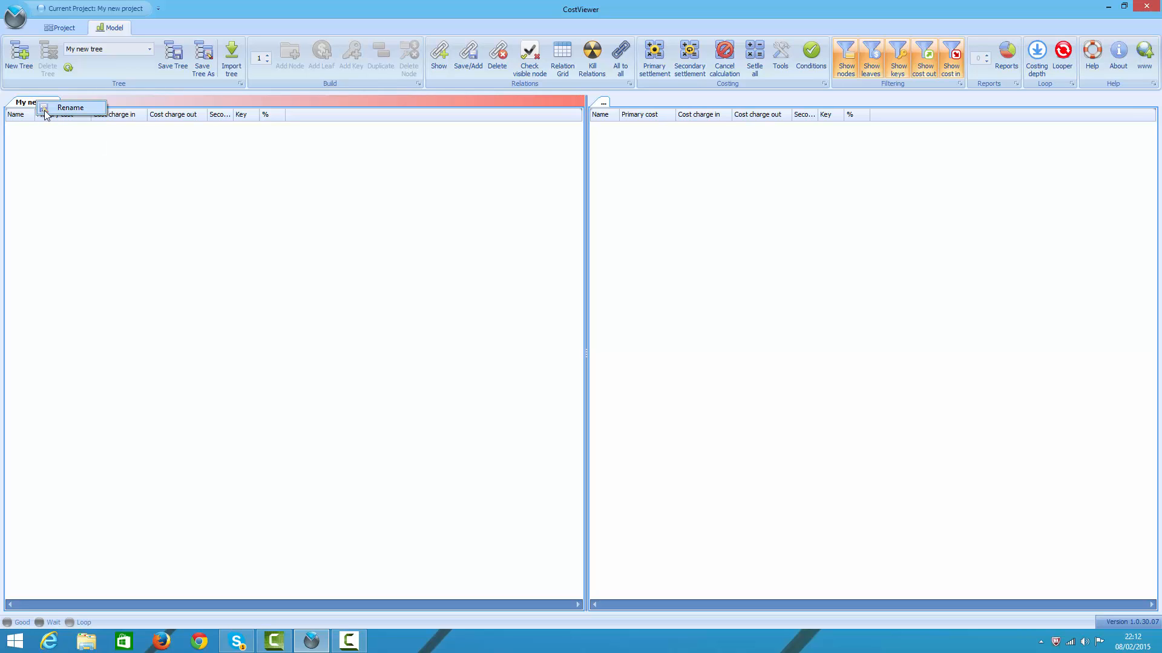
left_click(45, 112)
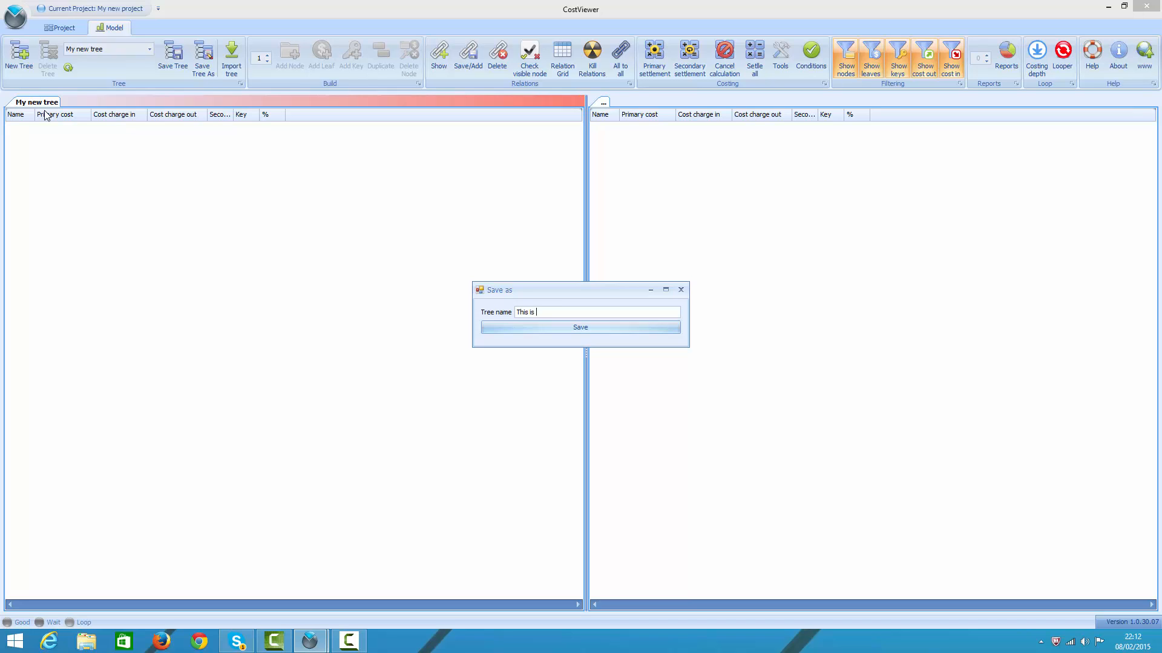
type("This is my first tree")
key("Return")
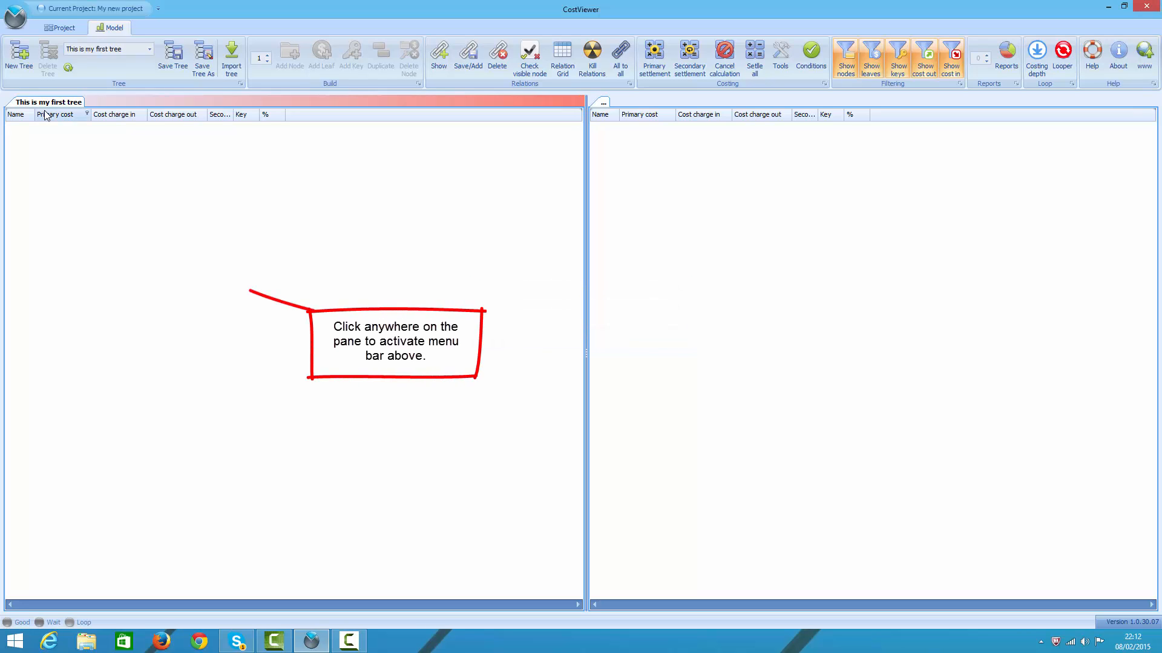
Step: Add a top-level node with one child node beneath it, and widen the tree's Name column
left_click(101, 153)
left_click(281, 68)
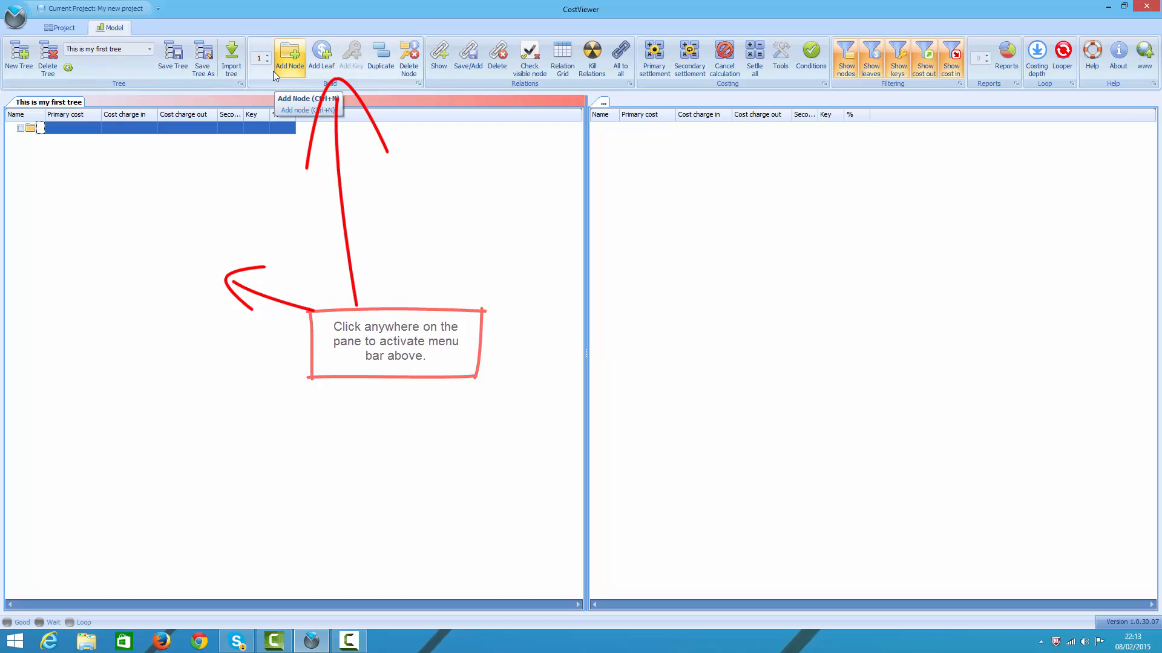
left_click_drag(46, 114, 89, 115)
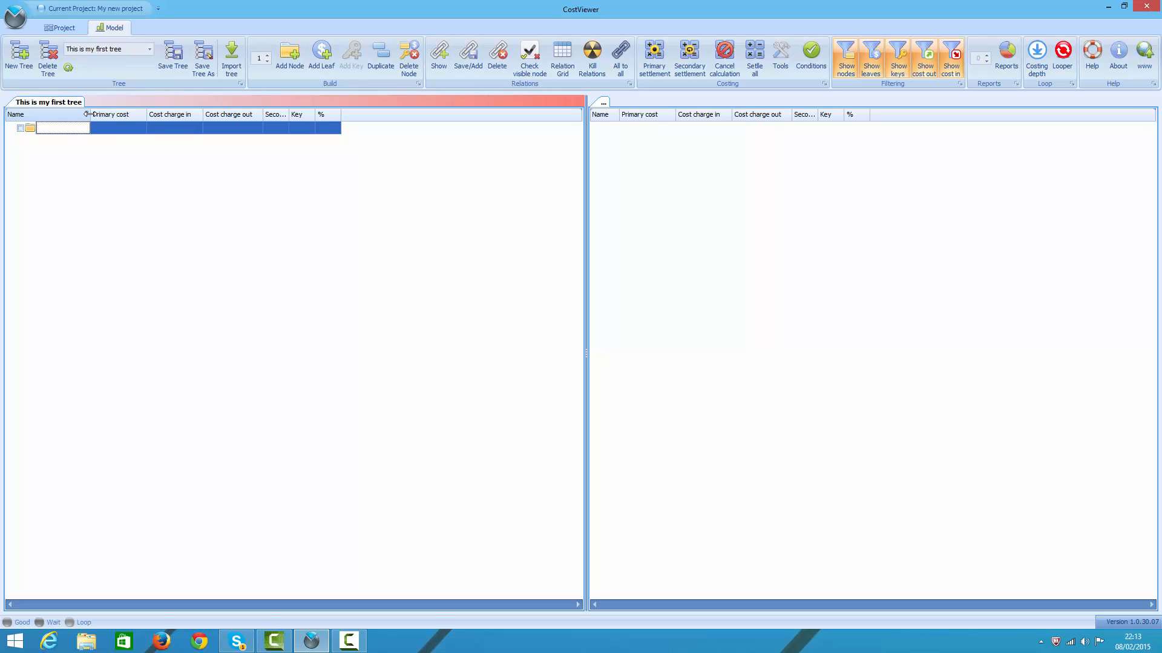
left_click(293, 67)
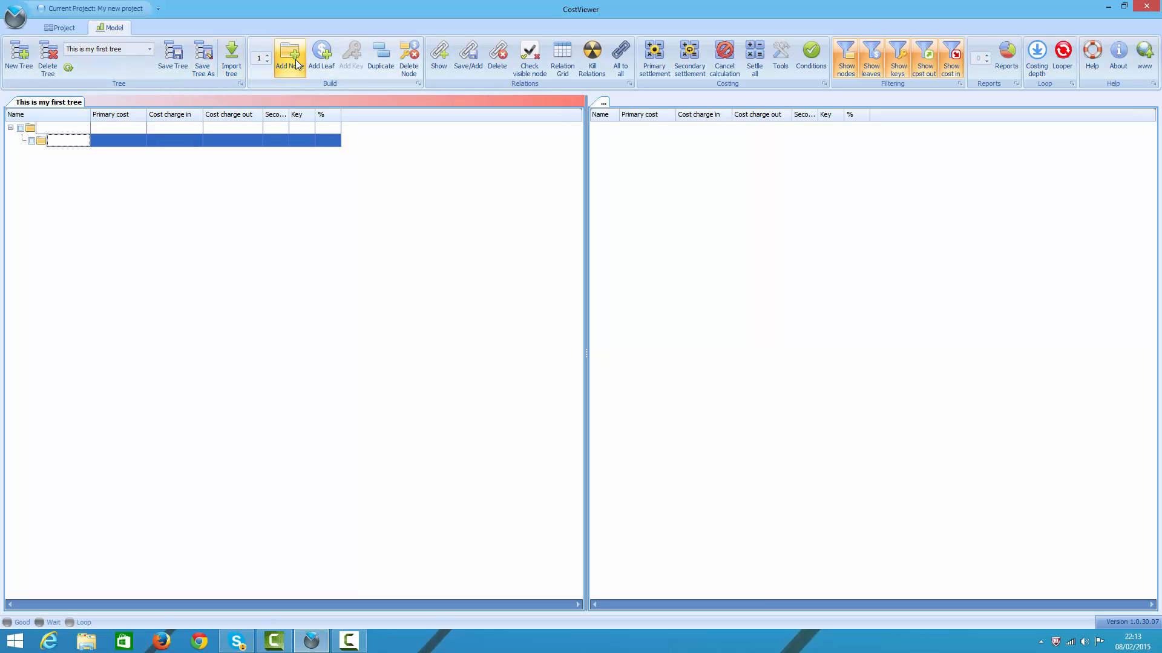
Step: Add a leaf under the child node and duplicate it three times
left_click(321, 55)
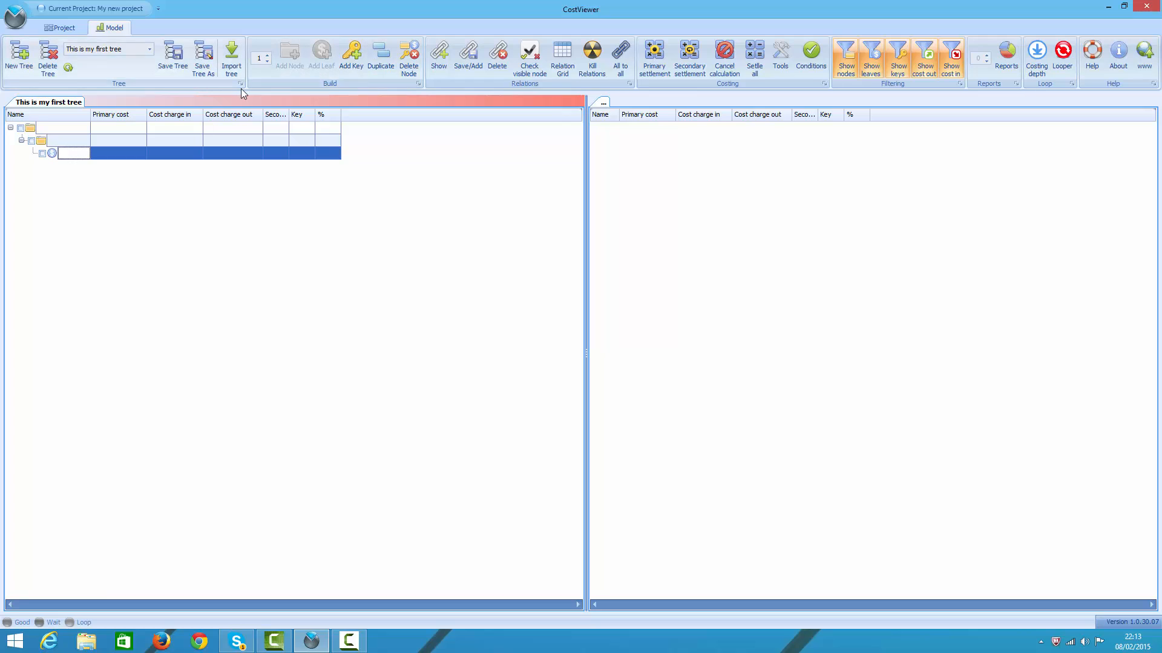
key("ctrl+d")
key("ctrl+d")
key("ctrl+d")
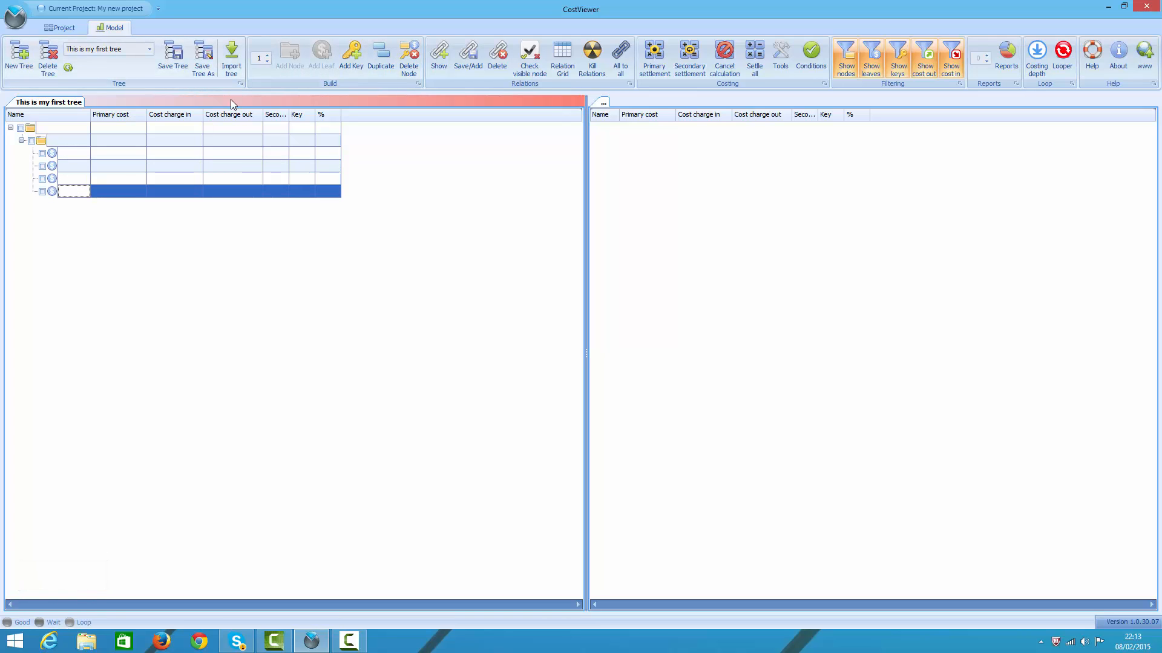
Step: Add a single key under the first leaf, plus a batch of five more keys with the quantity set to 5
left_click(72, 154)
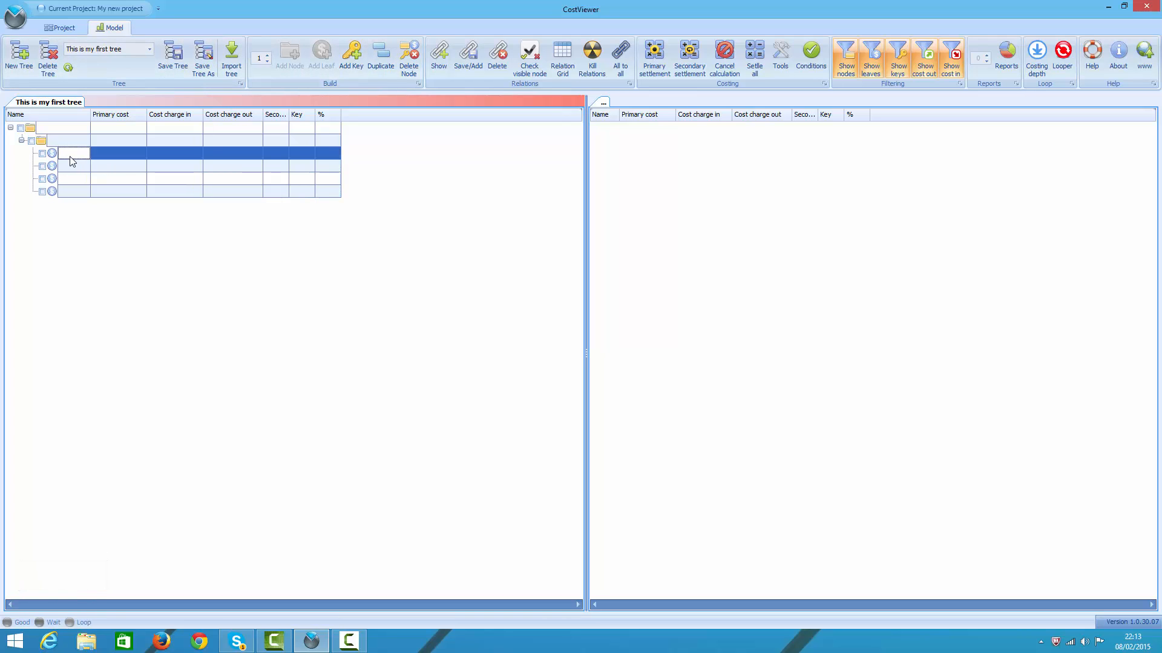
left_click(348, 61)
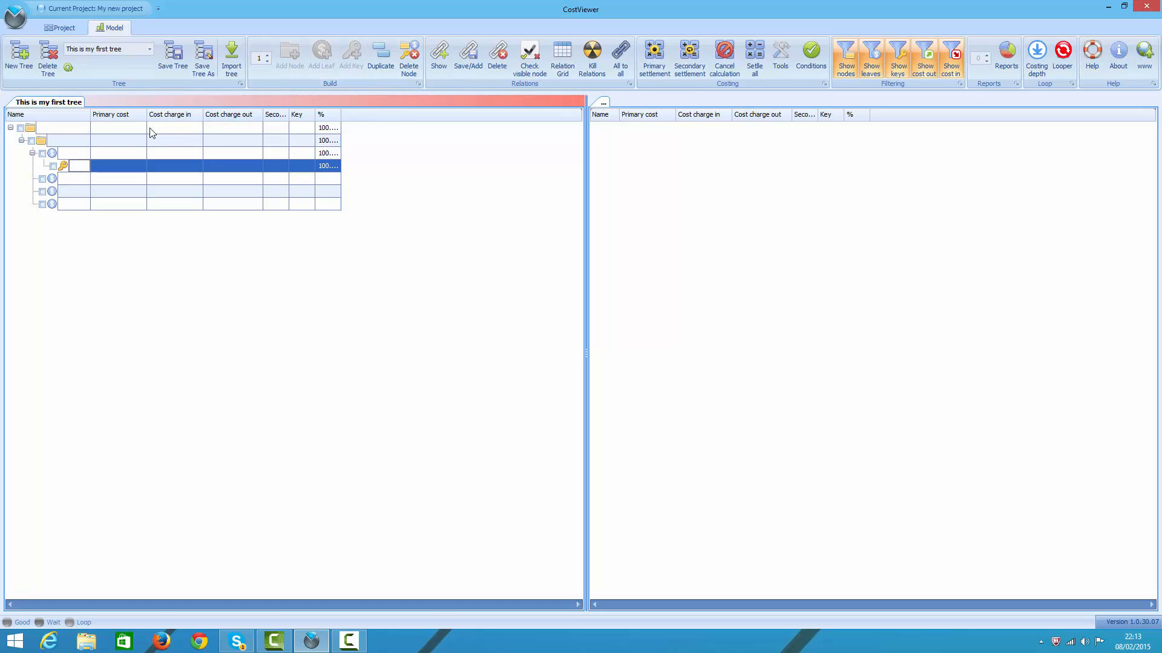
left_click(72, 155)
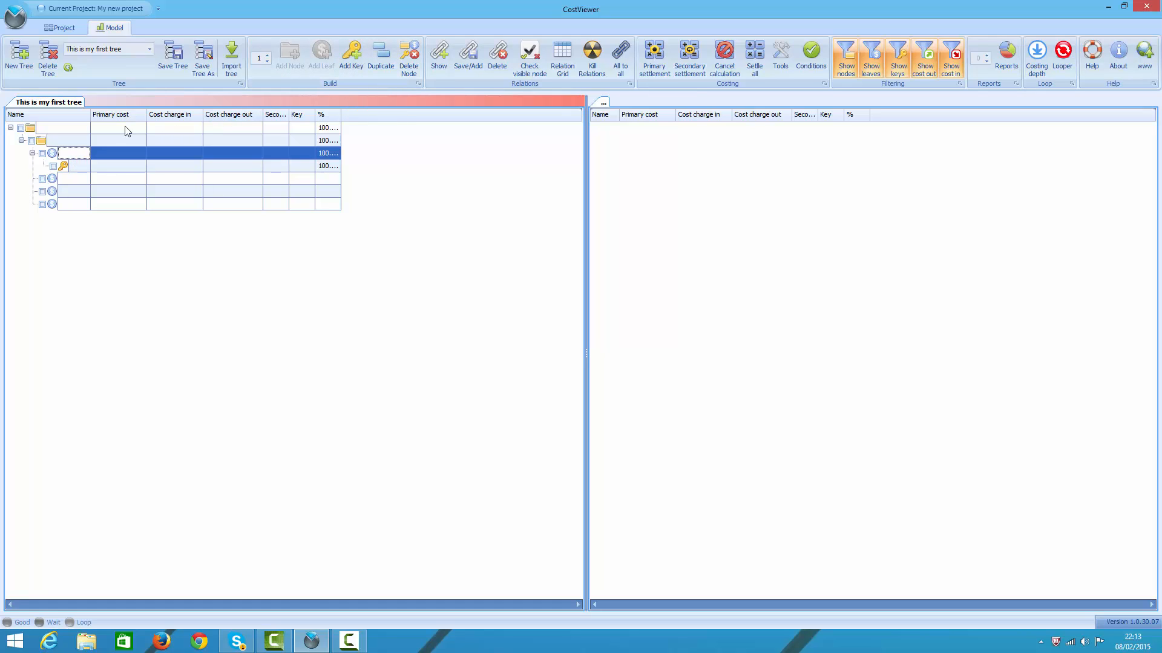
left_click(264, 61)
type("5")
key("Return")
left_click(352, 56)
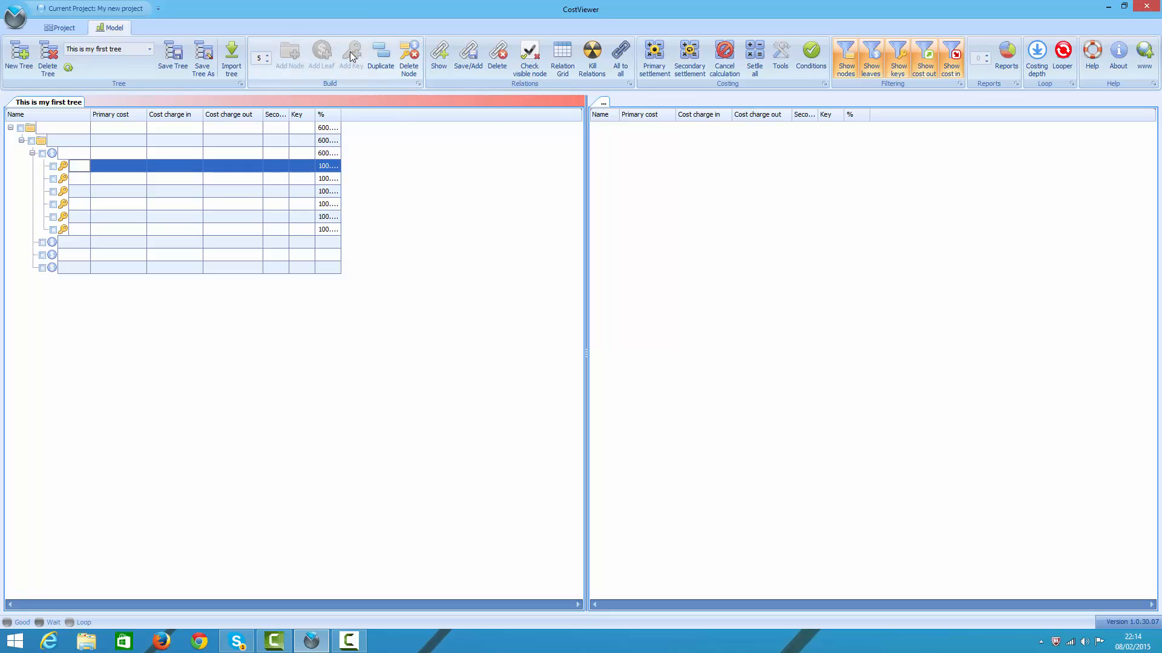
Step: Delete the last five keys under the first leaf, keeping only the first key
left_click(78, 179)
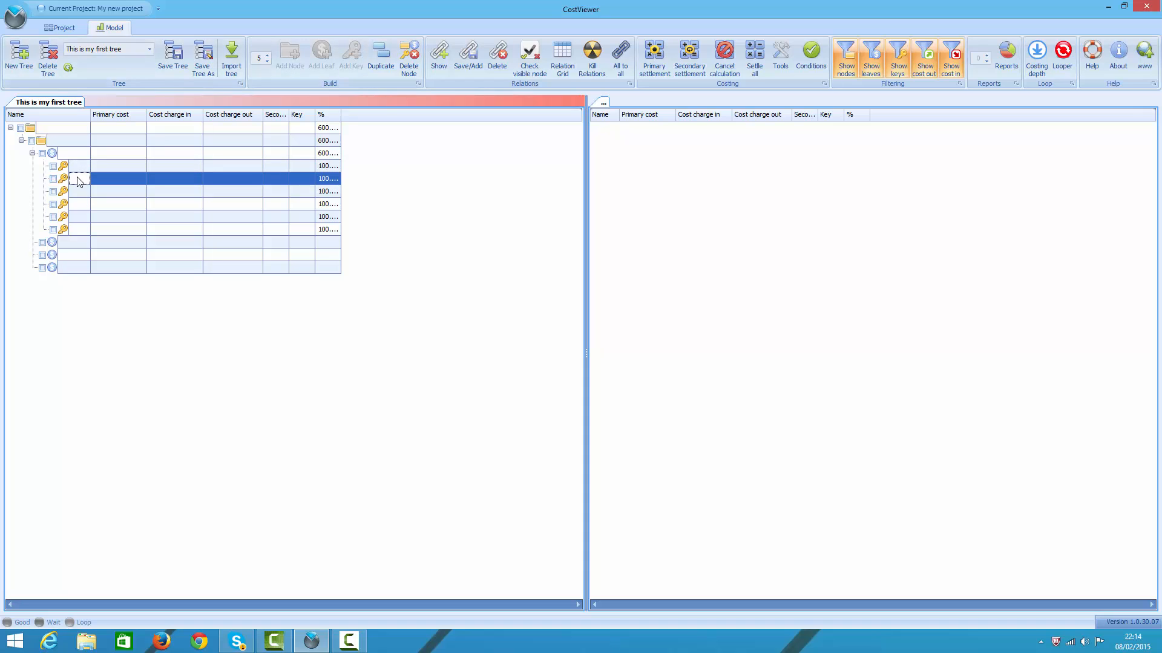
left_click(86, 232, "shift")
key("ctrl+r")
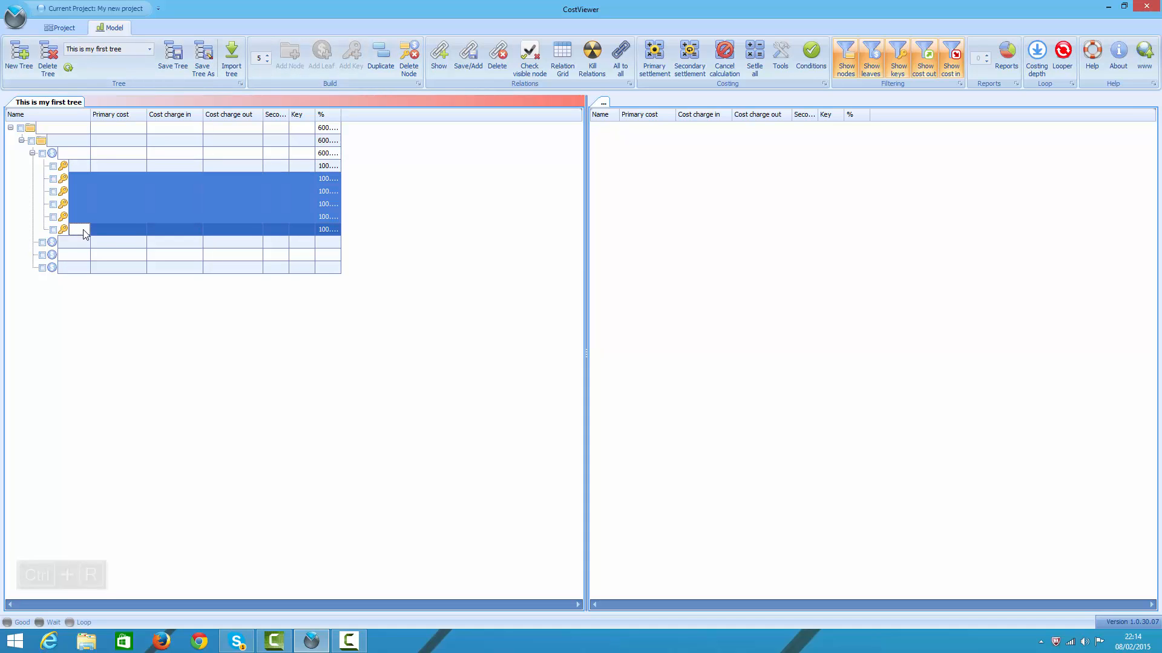
Step: Name the first leaf "this is my first leaf", expand it and widen the Name column to fit the text
left_click(69, 154)
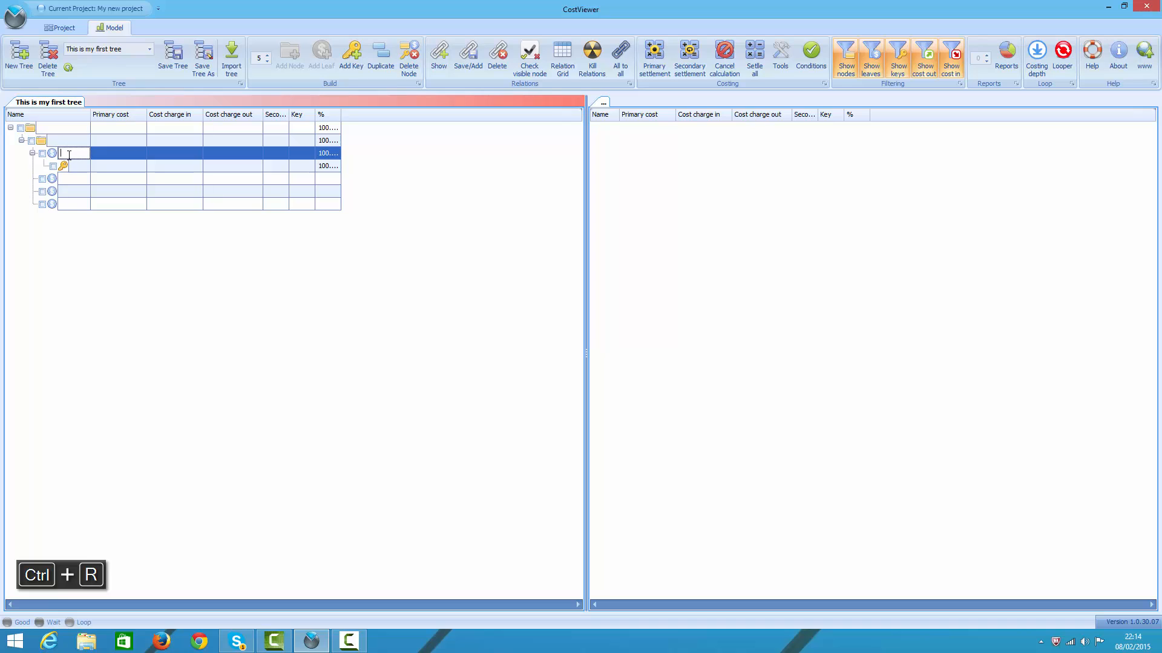
double_click(68, 155)
type("this is my first")
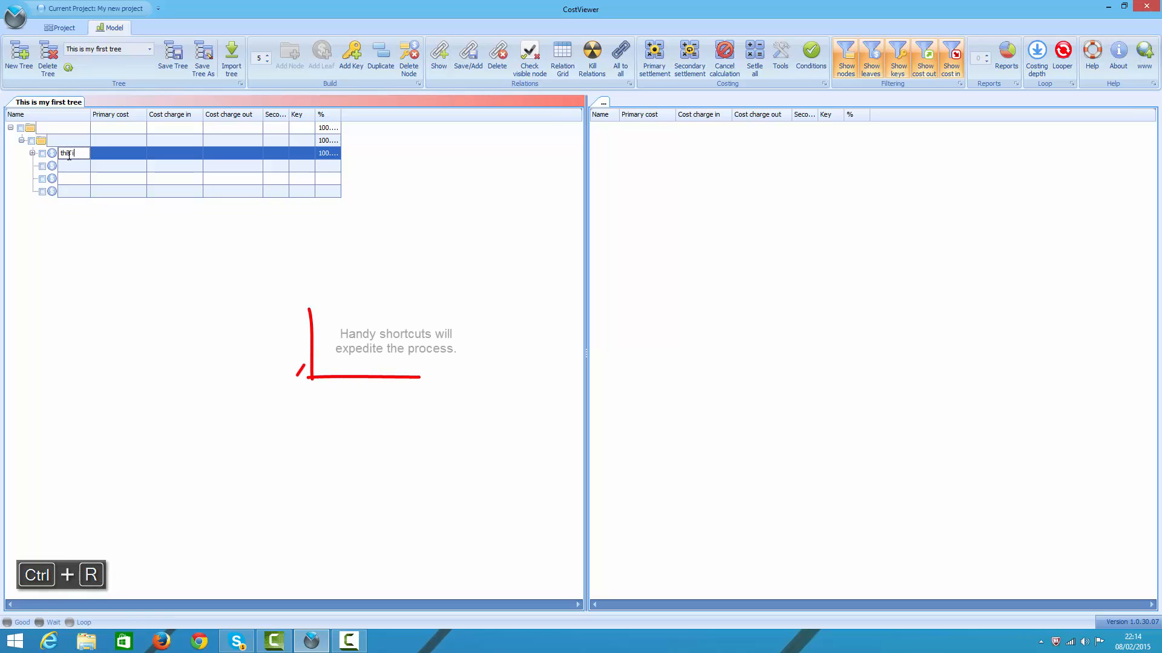
type(" leaf")
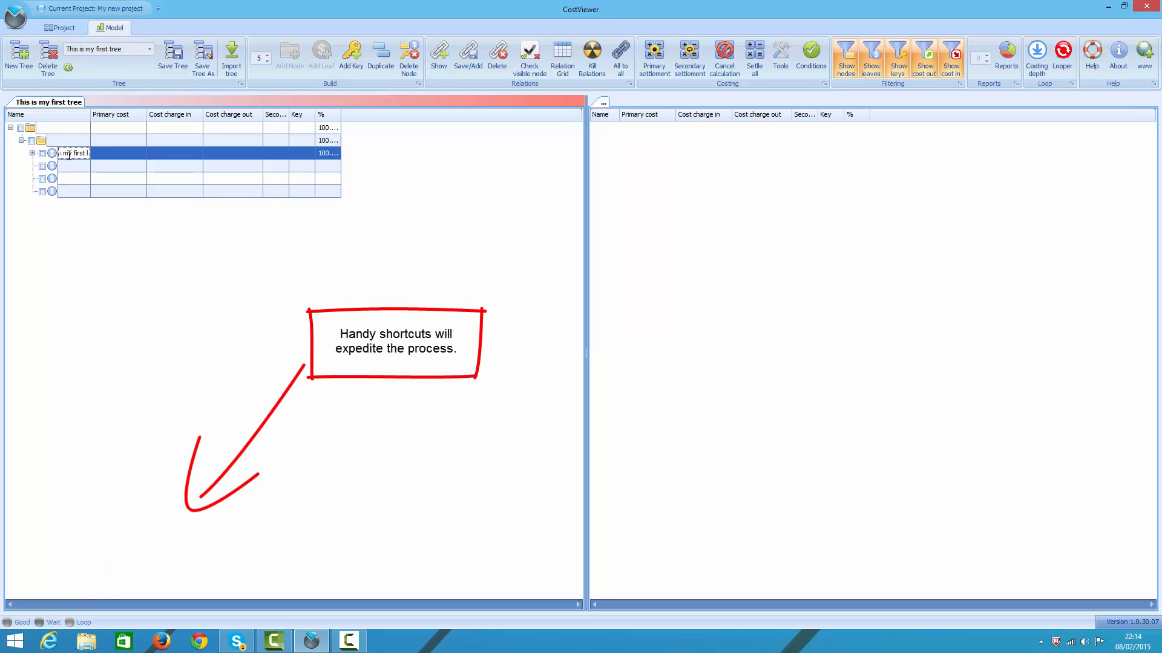
key("Return")
key("ctrl+Right")
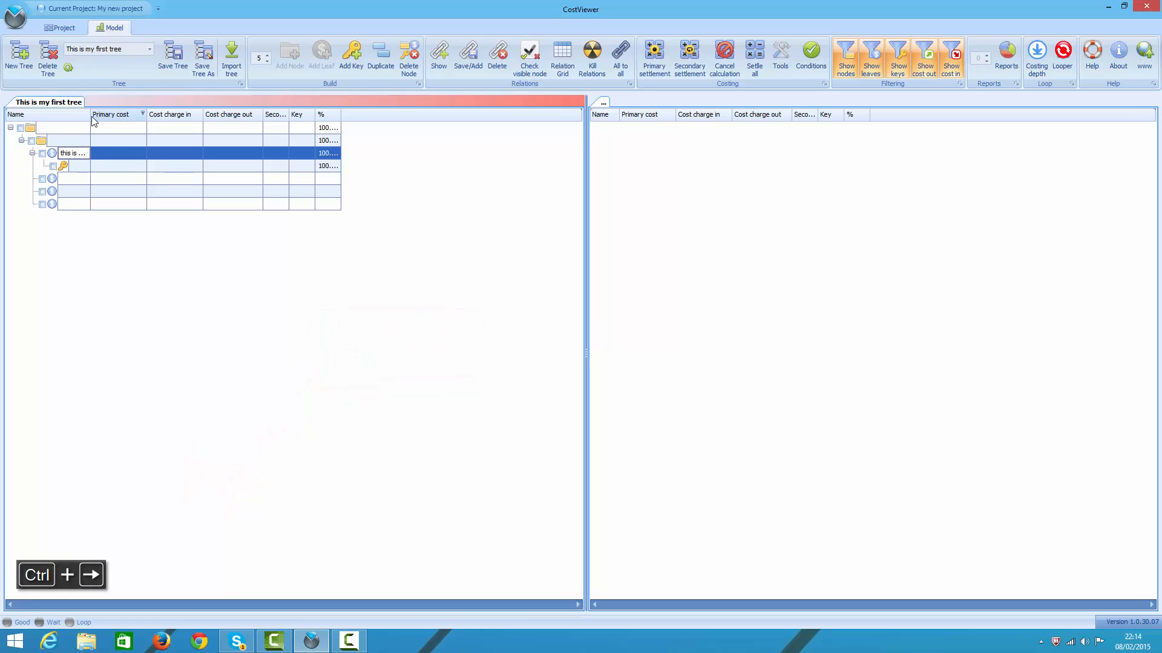
left_click_drag(91, 115, 146, 116)
Step: Replace the unnamed key under "this is my first leaf" with a batch of five new keys
left_click(85, 168)
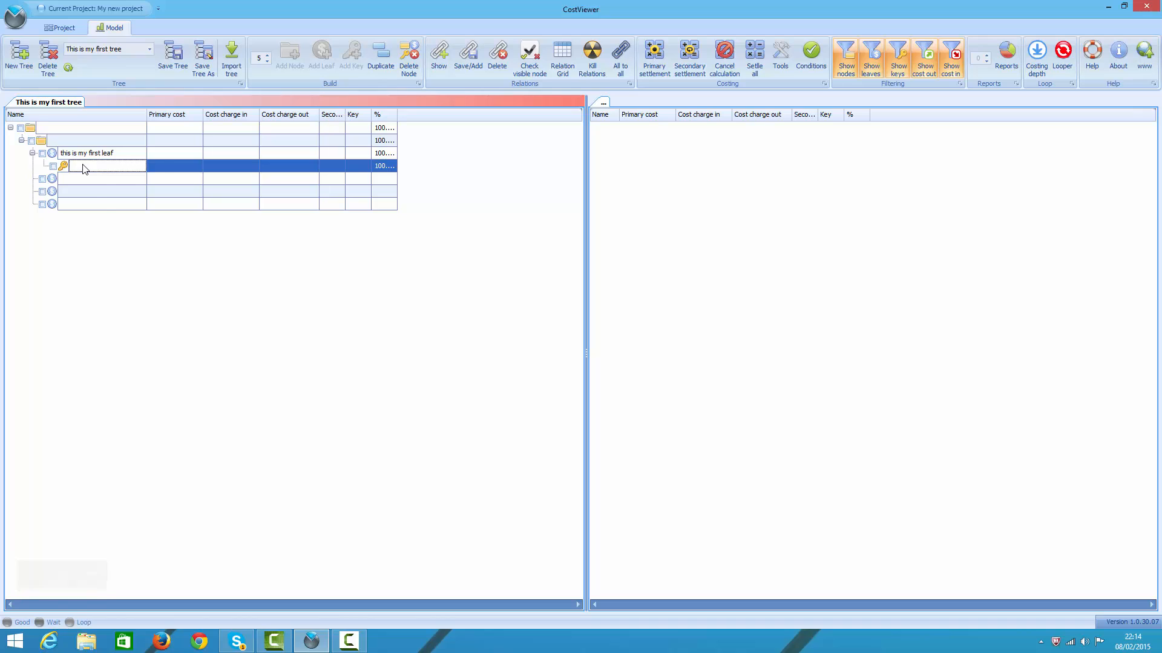
key("ctrl+r")
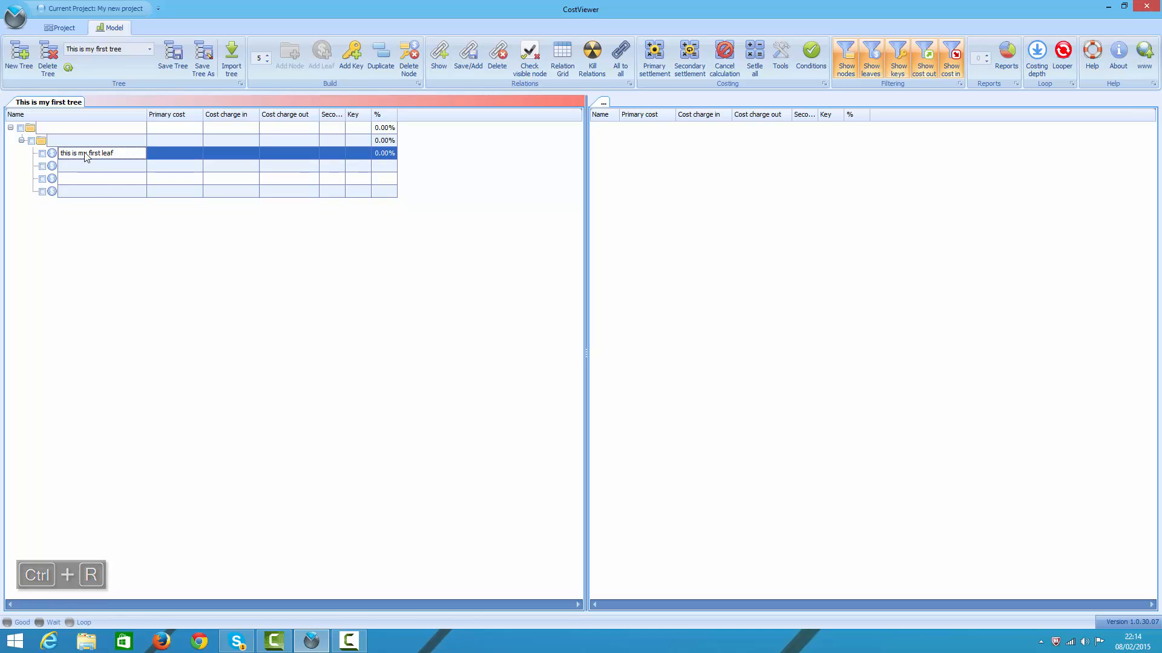
key("ctrl+k")
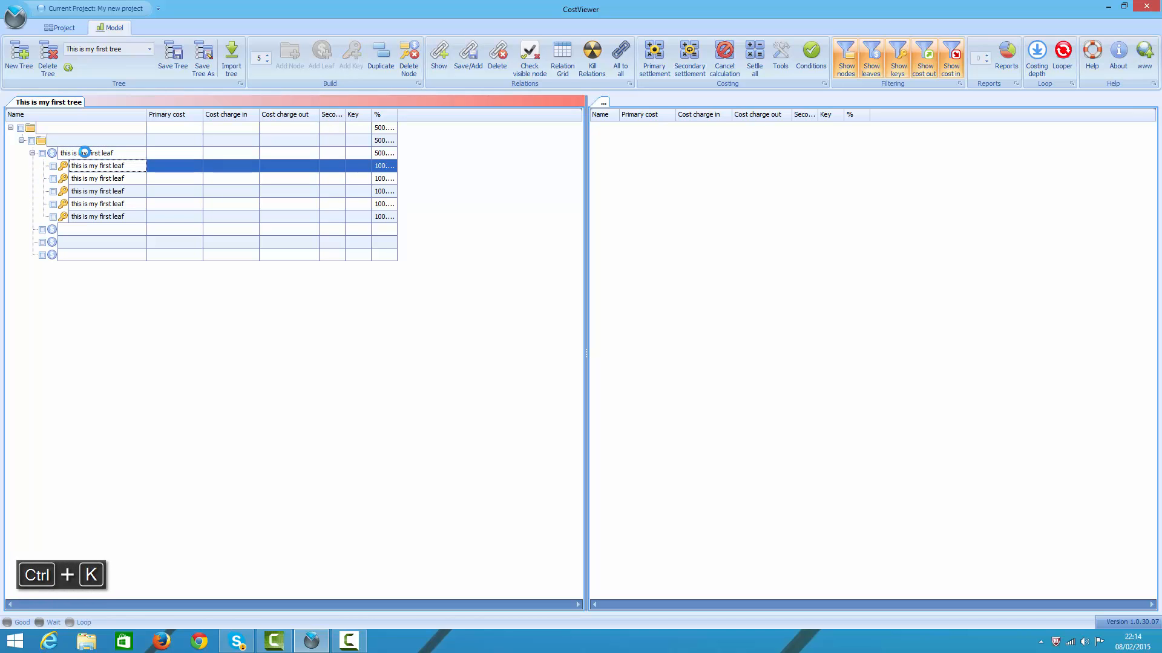
Step: Add one key under each of the three unnamed leaves at once, with the quantity set to 1
left_click(260, 59)
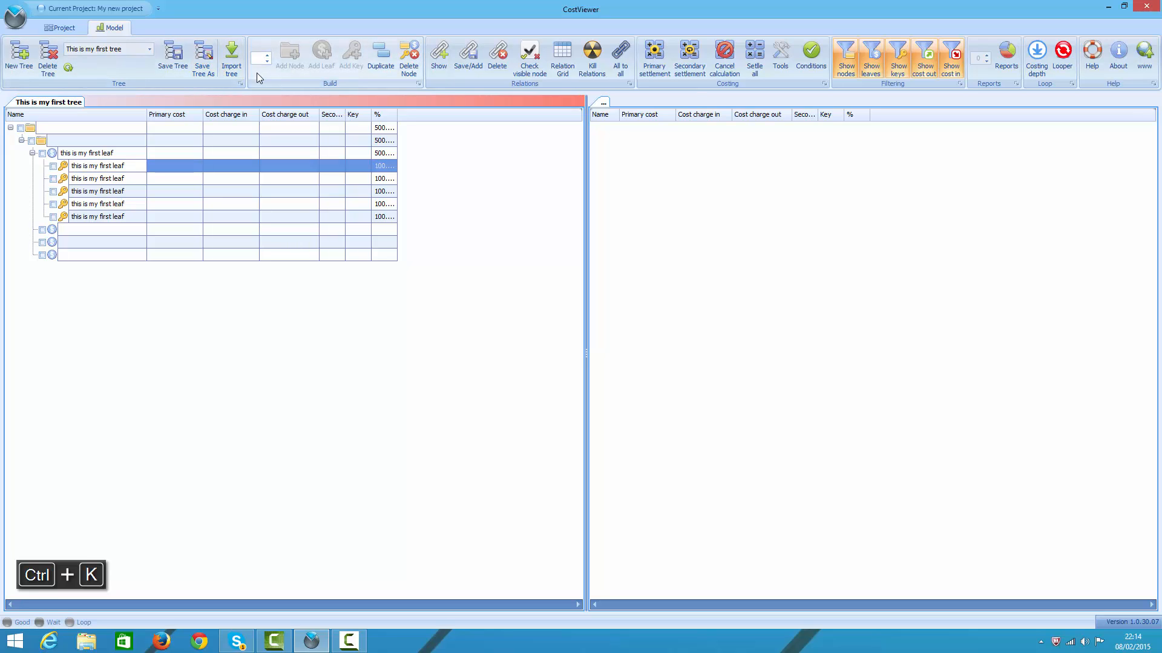
type("1")
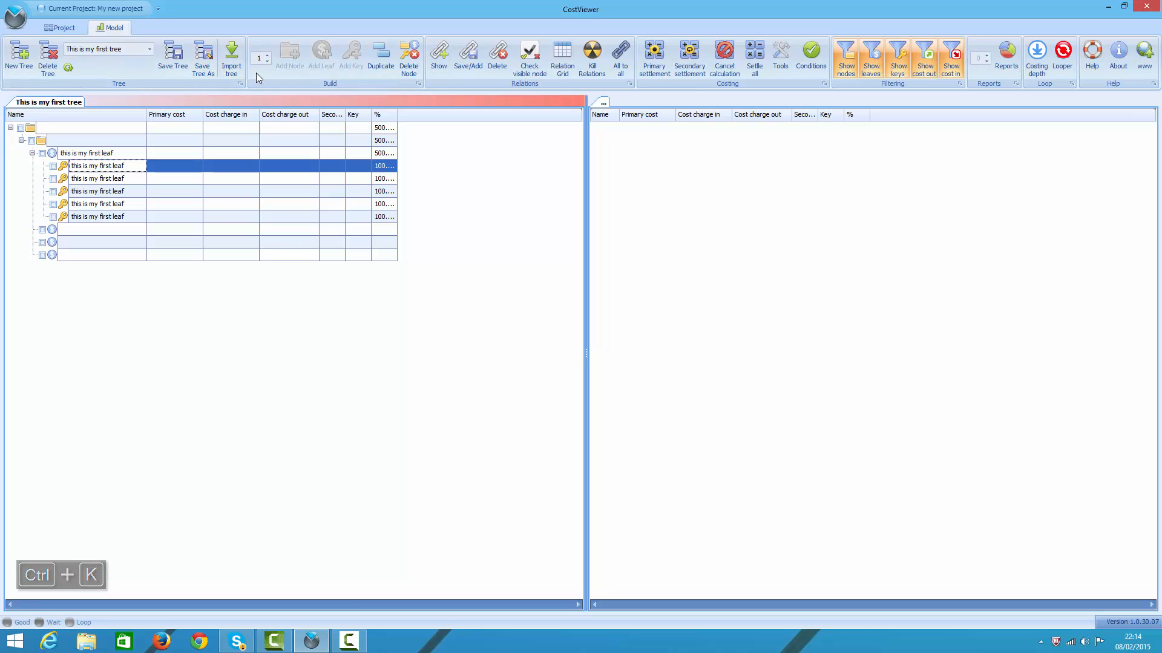
left_click(106, 229)
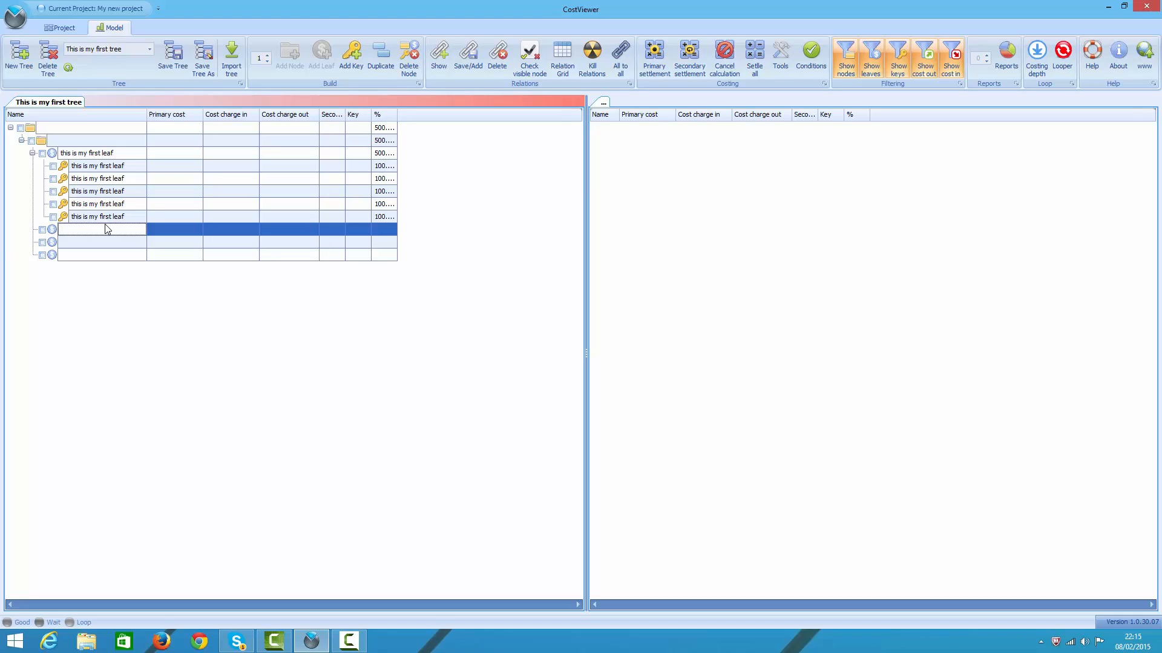
left_click(94, 256, "shift")
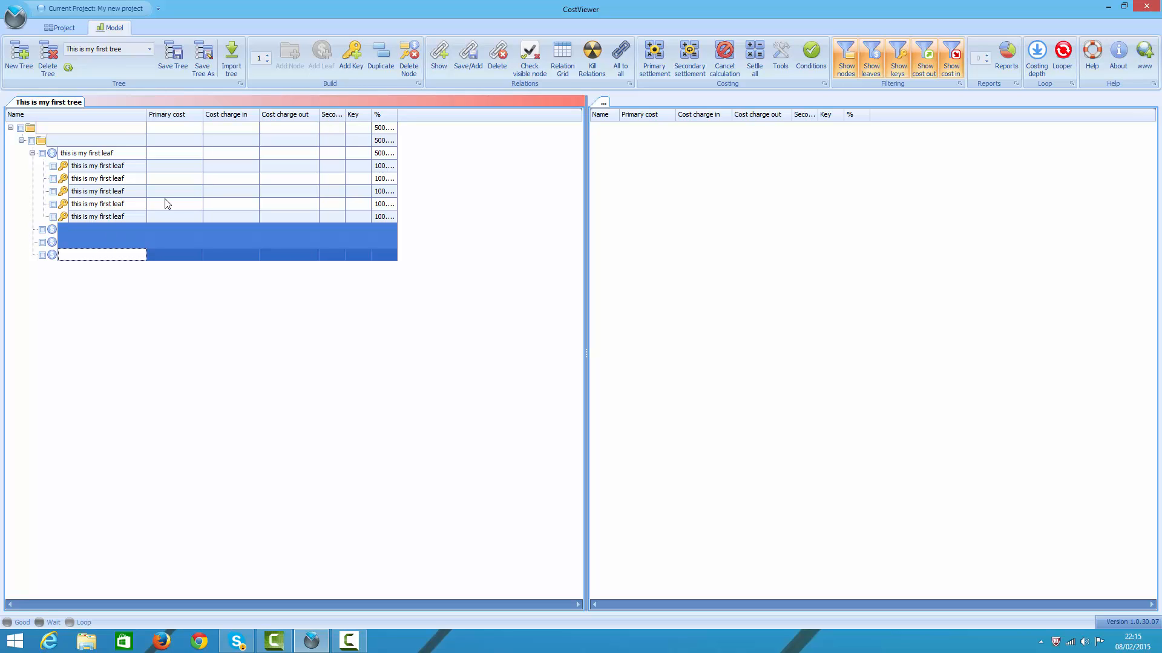
left_click(356, 53)
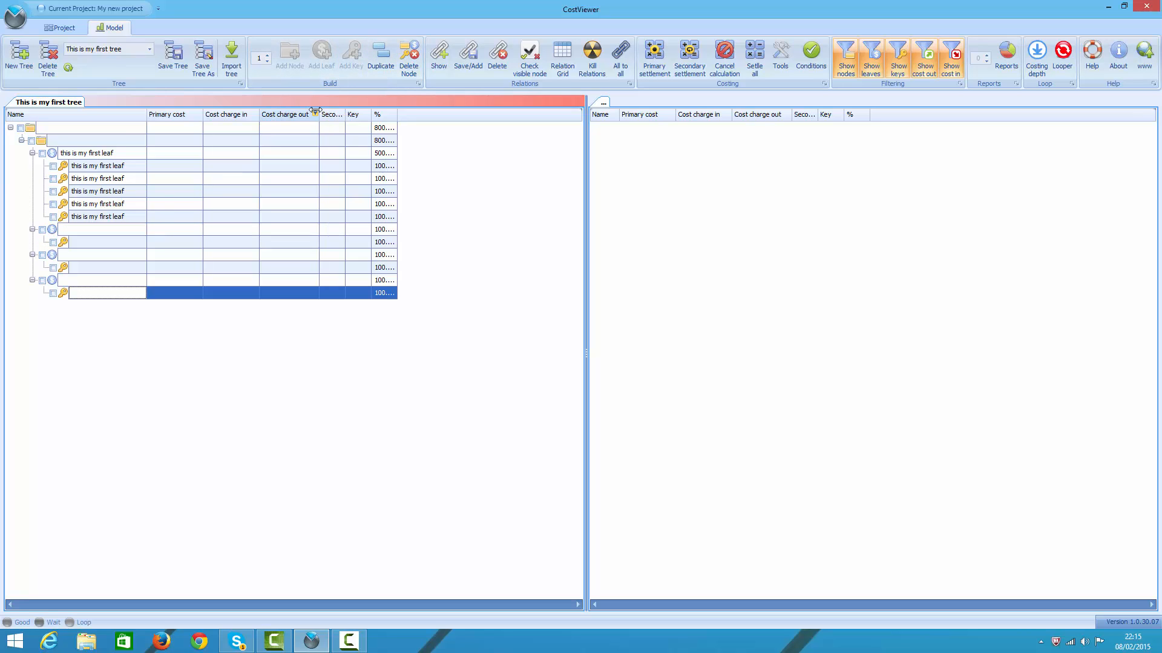
Step: Add five leaves at once under the child node, with the quantity set to 5
left_click(77, 138)
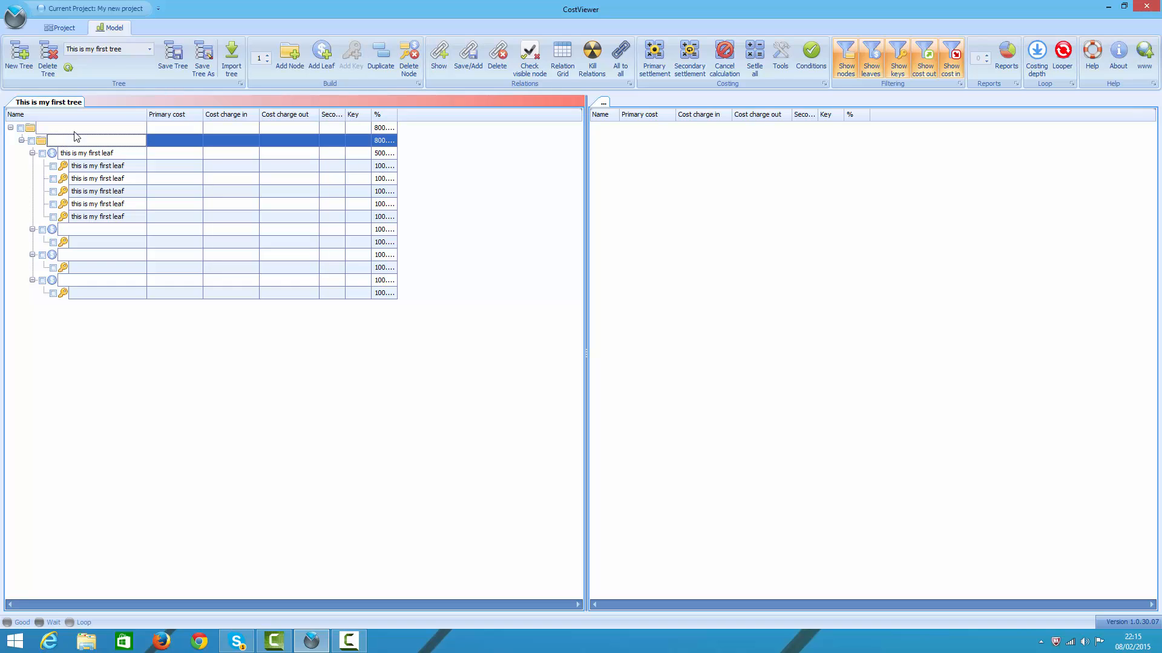
left_click(261, 61)
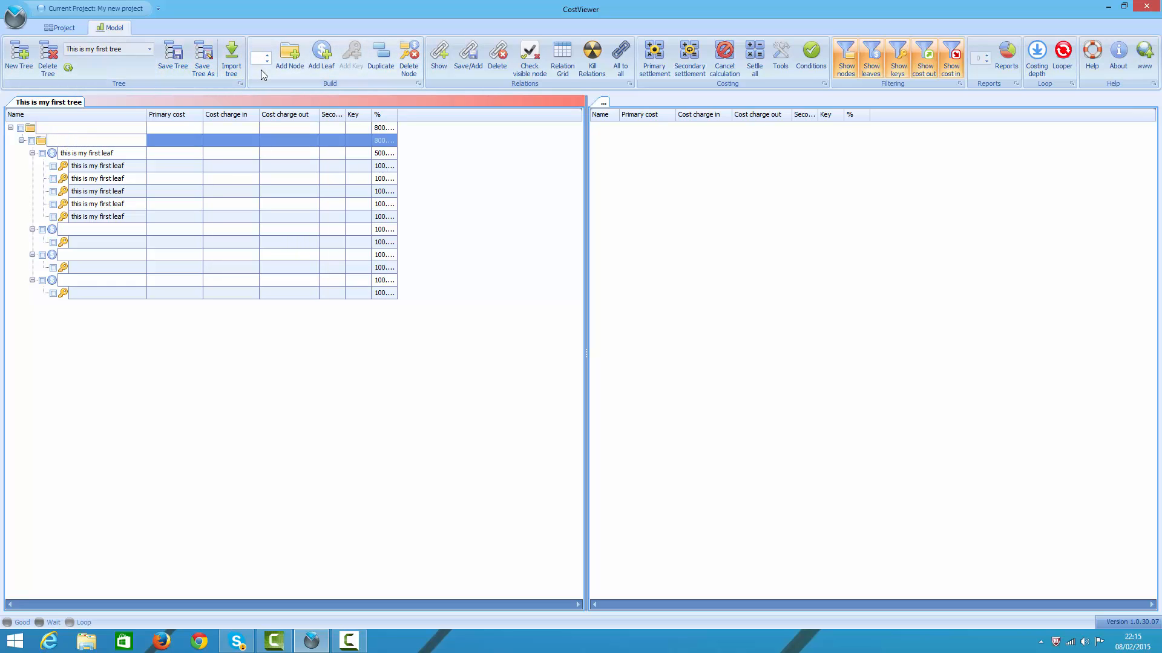
type("5")
left_click(322, 53)
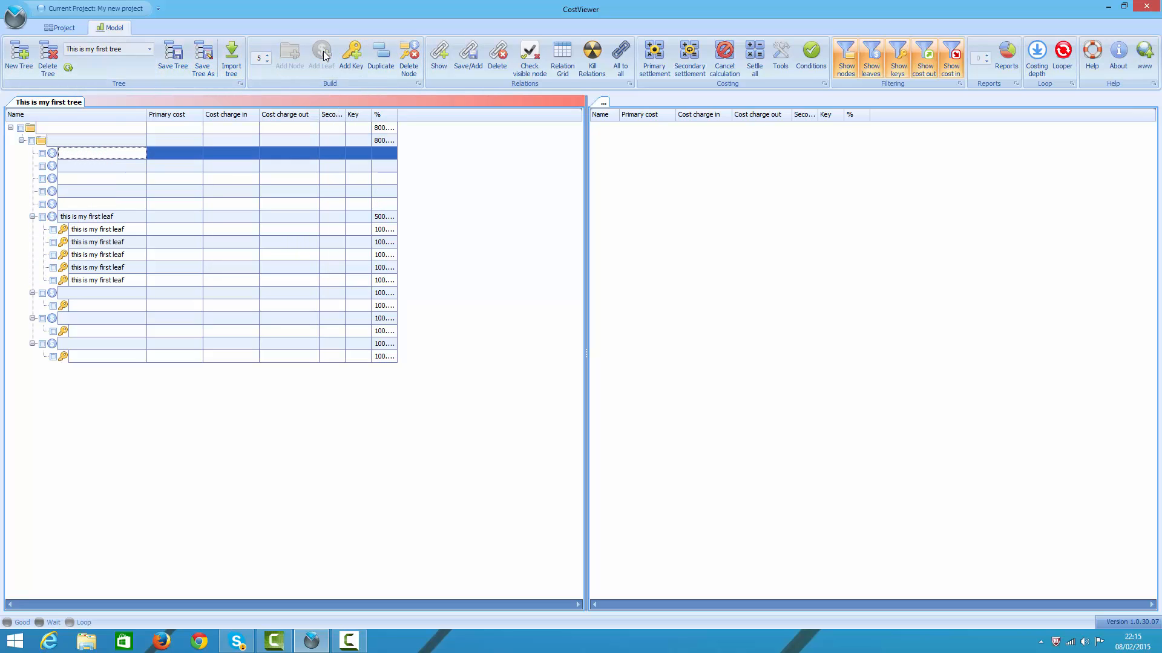
Step: Add one key under each of the first, third and fifth unnamed leaves at once, with the quantity set to 1
double_click(258, 59)
key("BackSpace")
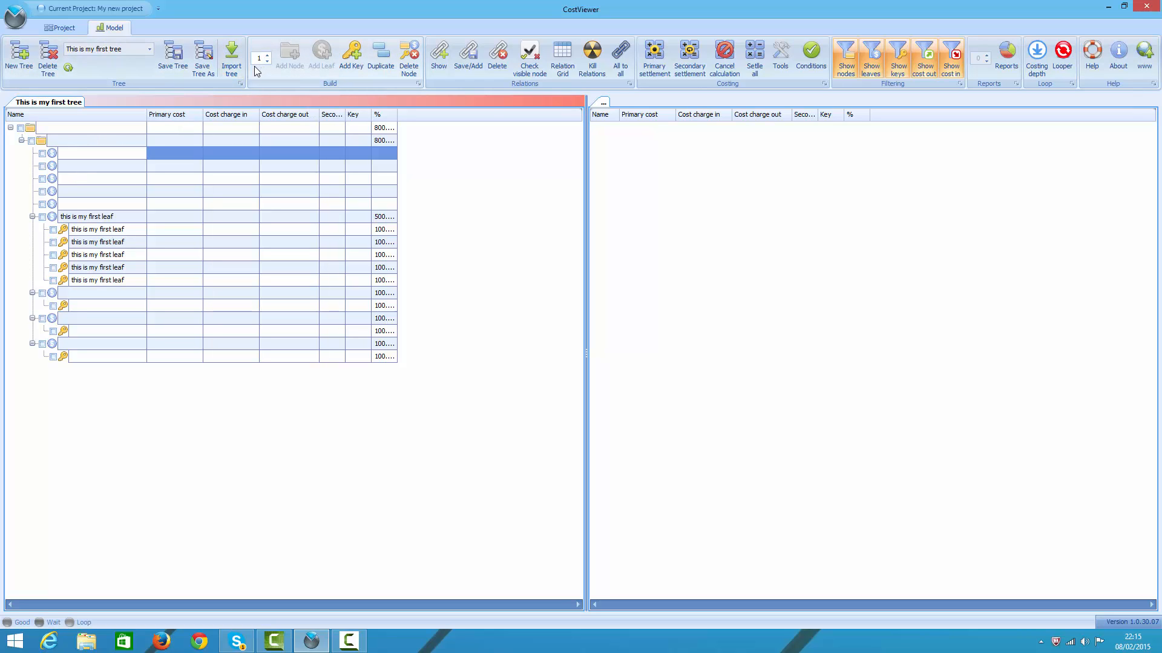
type("1")
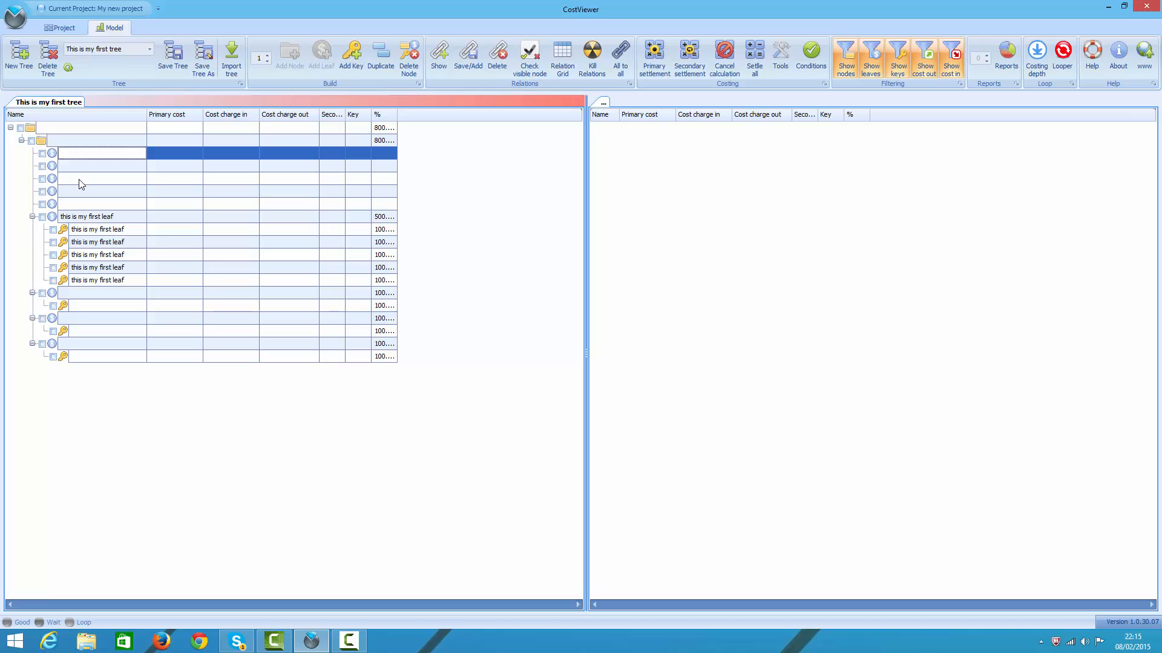
left_click(79, 182)
left_click(78, 204, "ctrl")
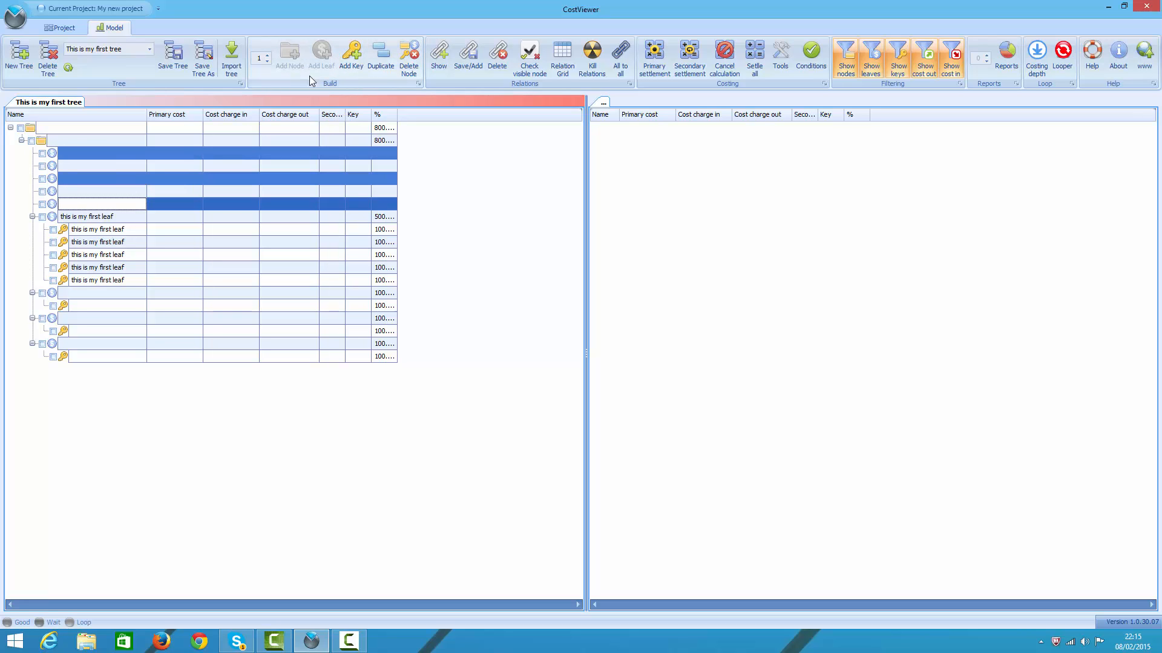
key("ctrl+k")
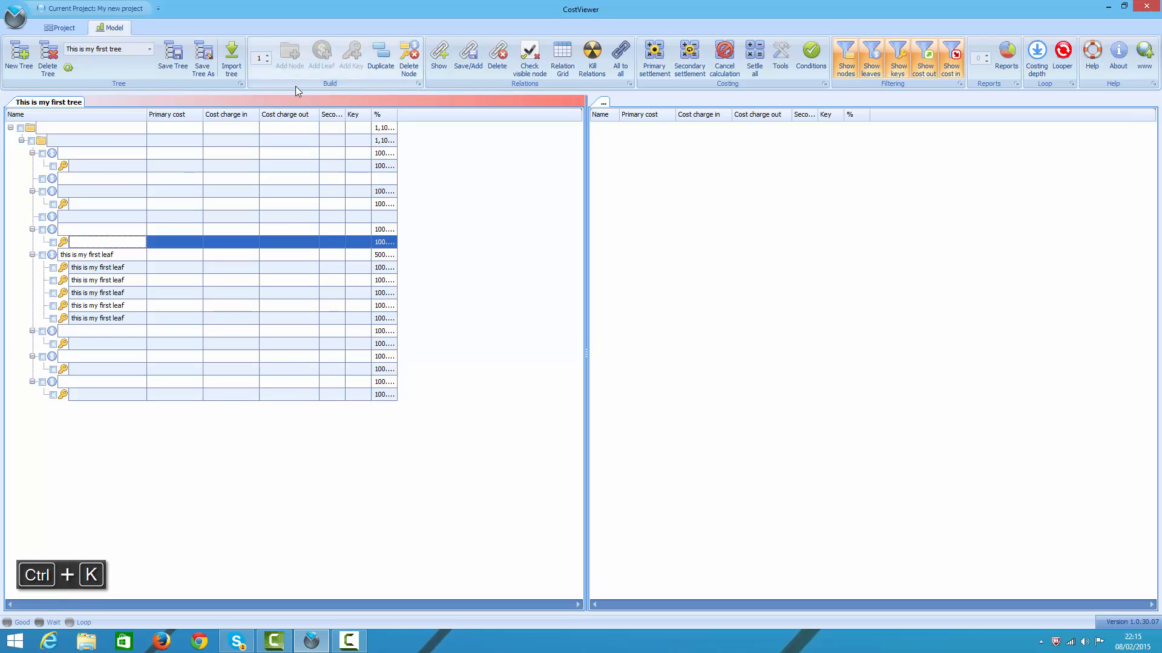
Step: Move the second unnamed leaf, which has no key, above the first leaf of the child node
left_click(138, 182)
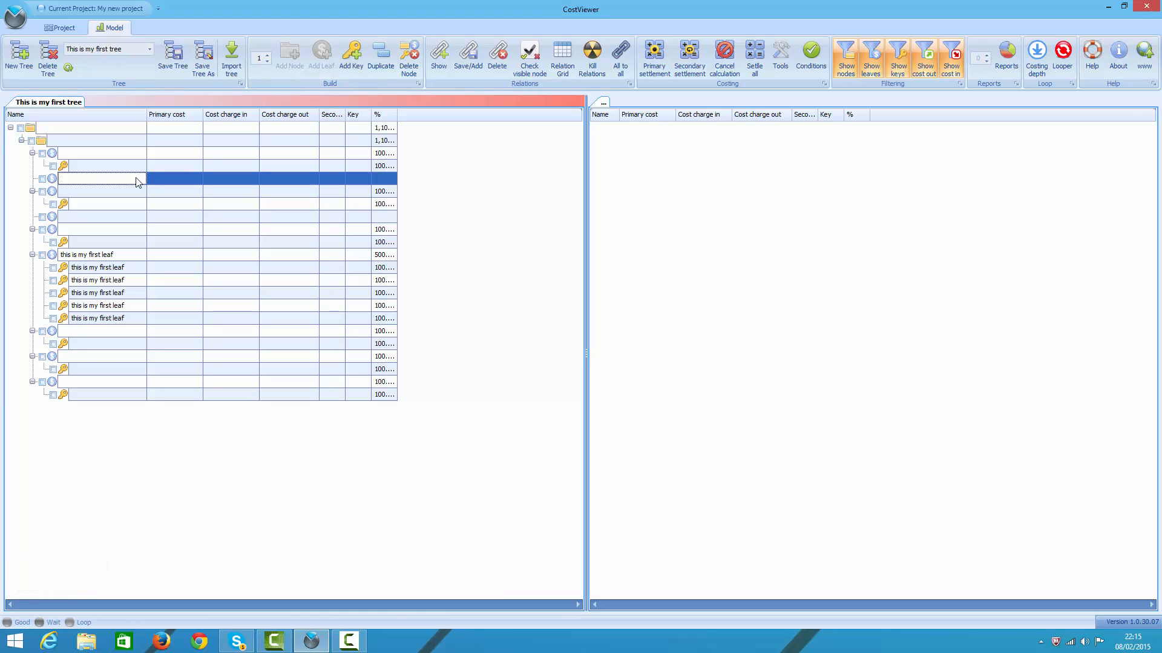
left_click_drag(53, 179, 58, 153)
Step: Add a second child node under the root node and move "this is my first leaf" with its keys into it
left_click(53, 128)
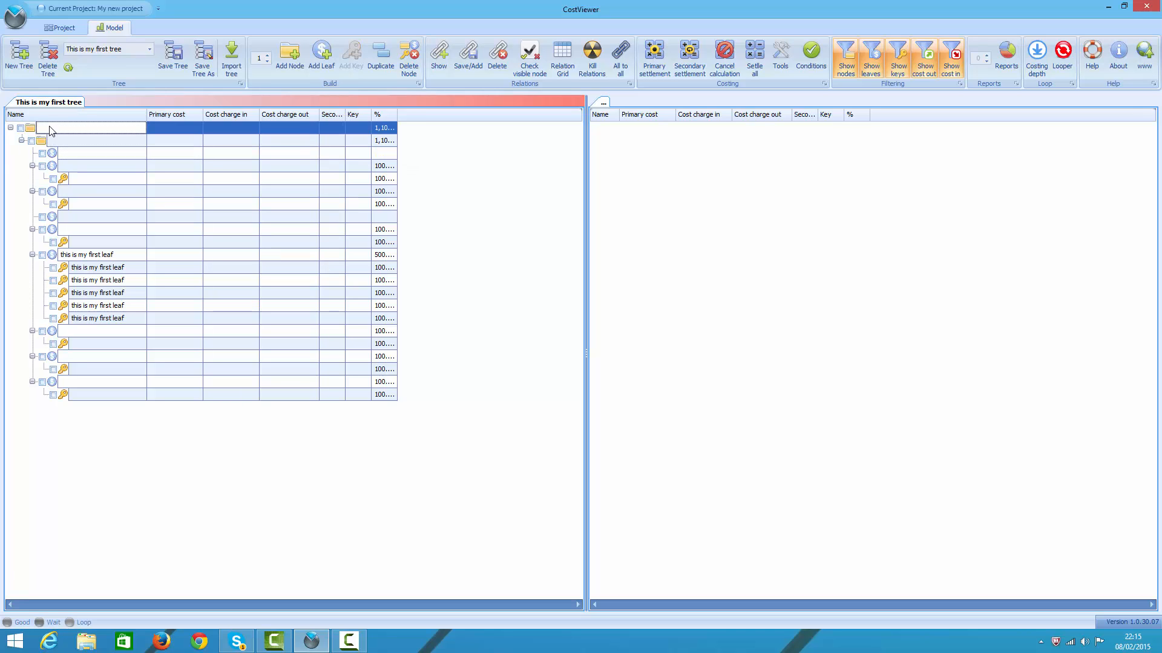
left_click(297, 63)
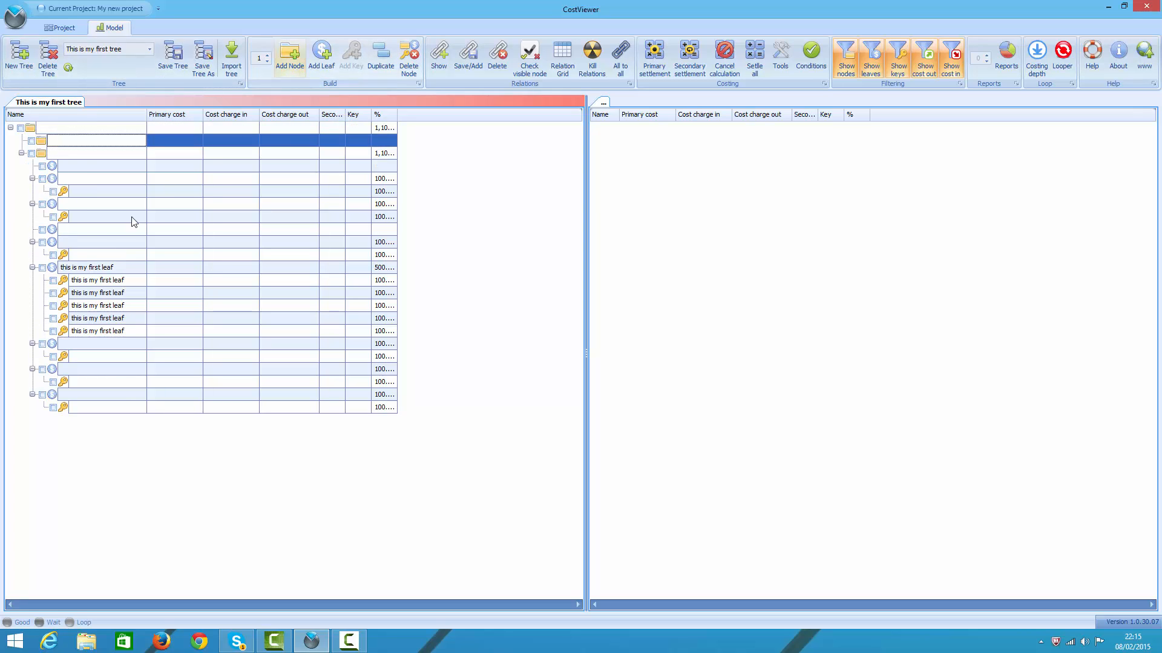
left_click_drag(53, 267, 49, 151)
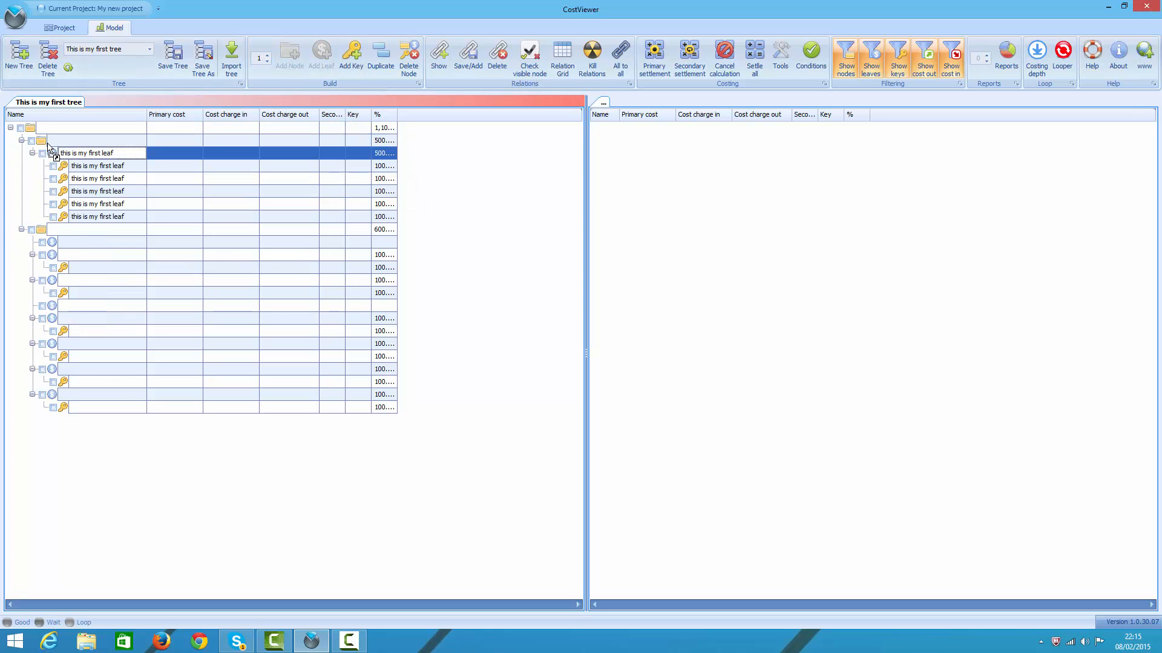
Step: Cut the first unnamed leaf that has a key from the older child node and paste it under the new node
left_click(55, 258)
key("ctrl+x")
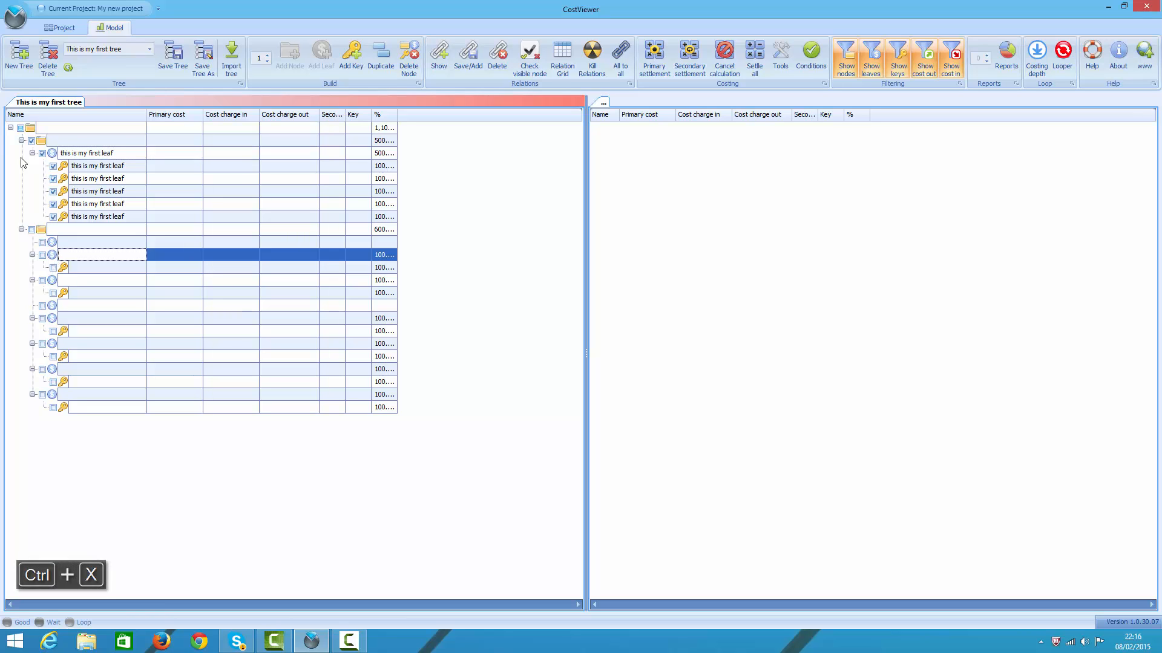
left_click(43, 140)
key("ctrl+v")
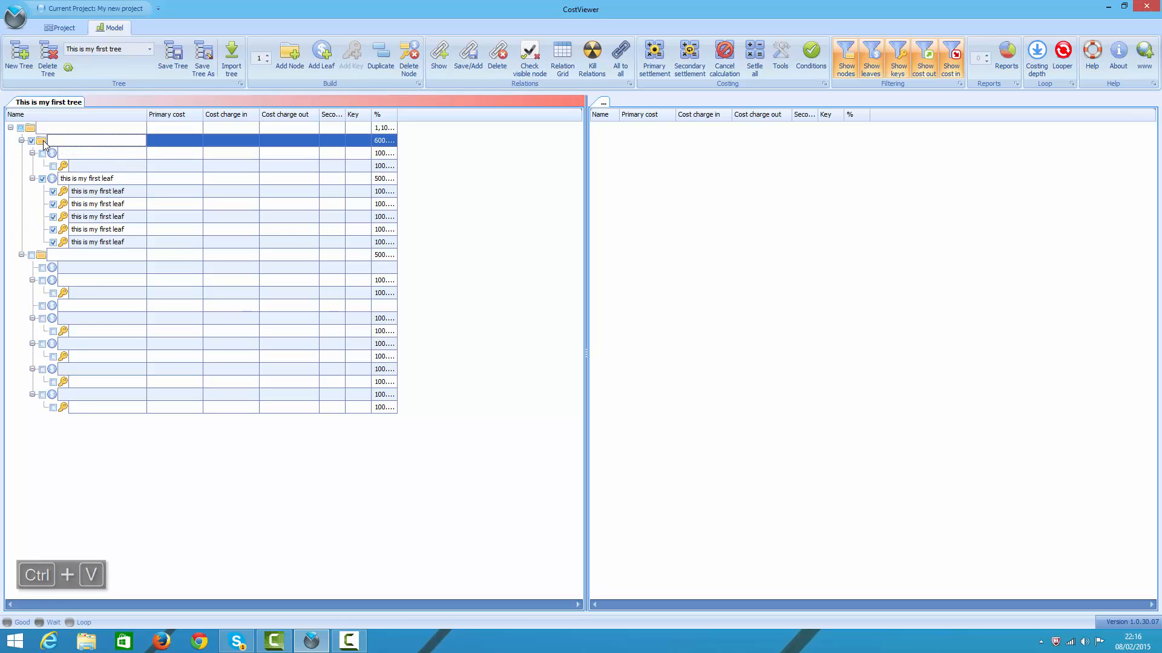
Step: Cut the last three unnamed leaves of the older child node together and paste them under the new node
left_click(52, 346)
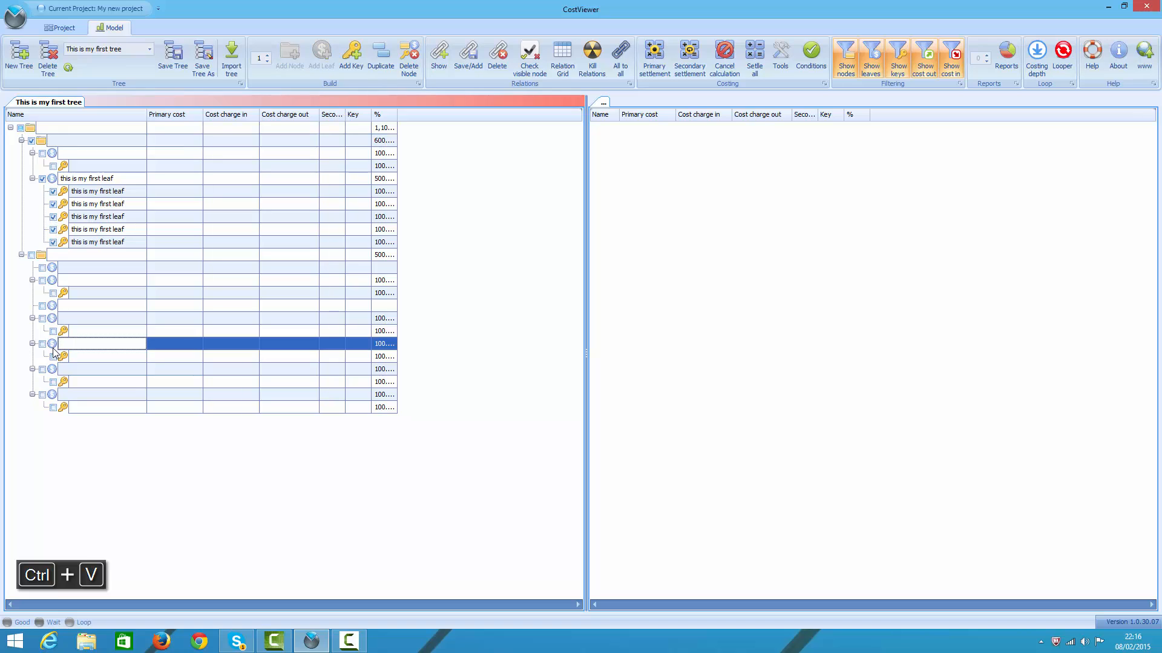
left_click(54, 396, "shift")
key("ctrl+x")
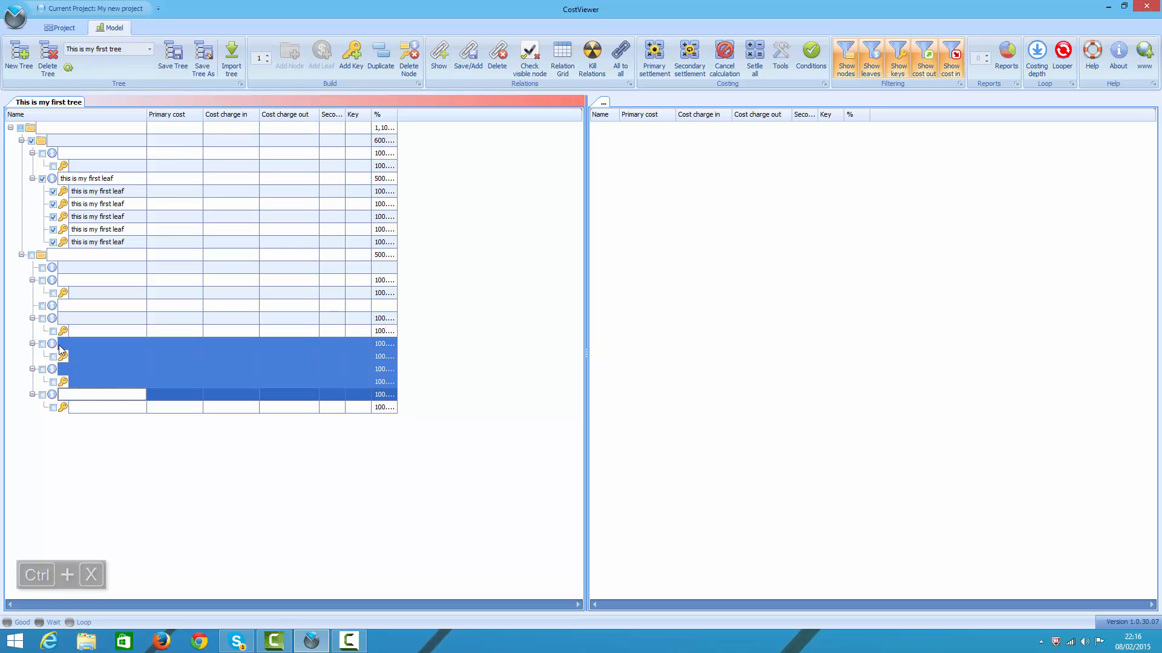
left_click(42, 142)
key("ctrl+v")
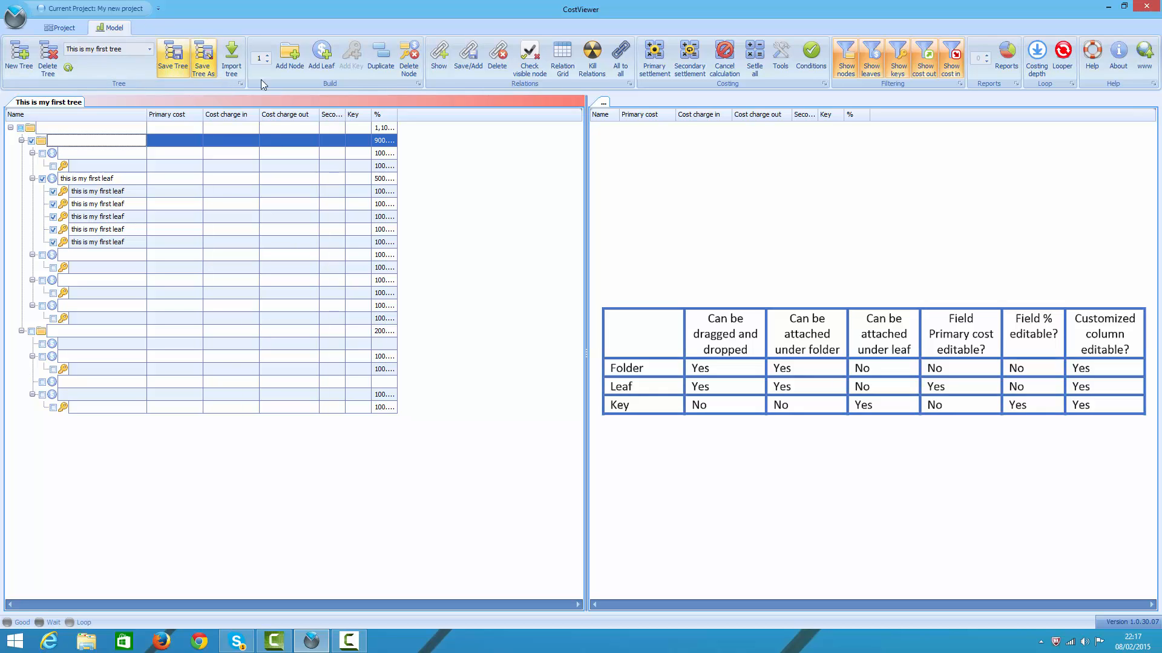
Step: Open the column chooser for the tree and enlarge it to show the custom N and T columns
right_click(288, 126)
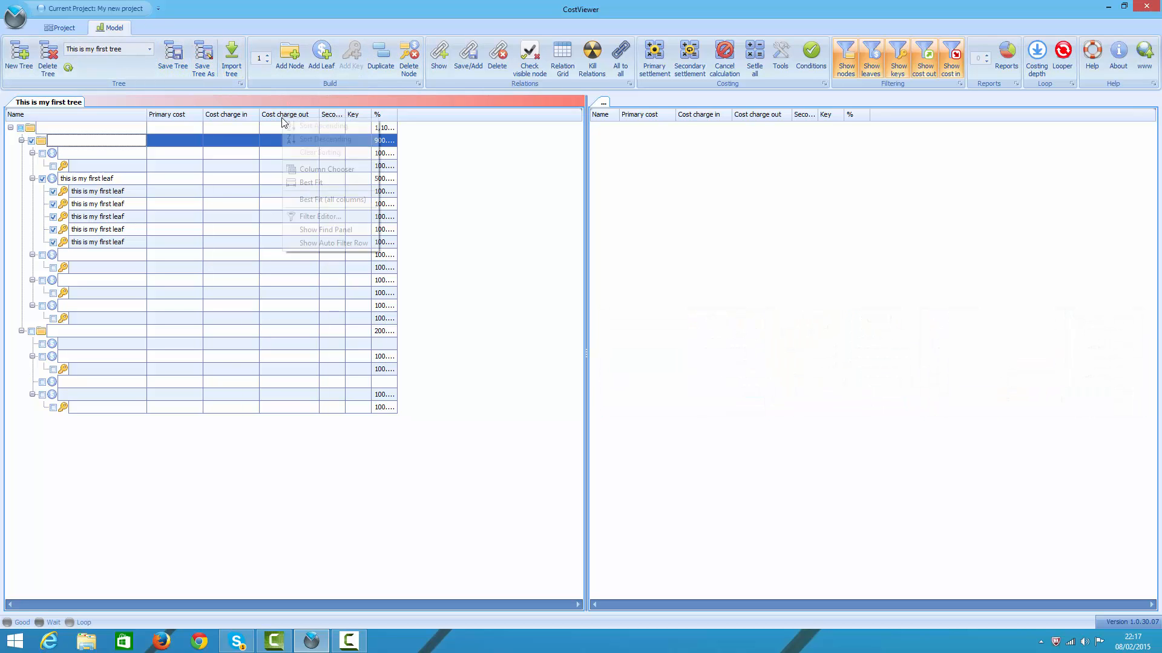
left_click(312, 169)
left_click_drag(513, 419, 466, 189)
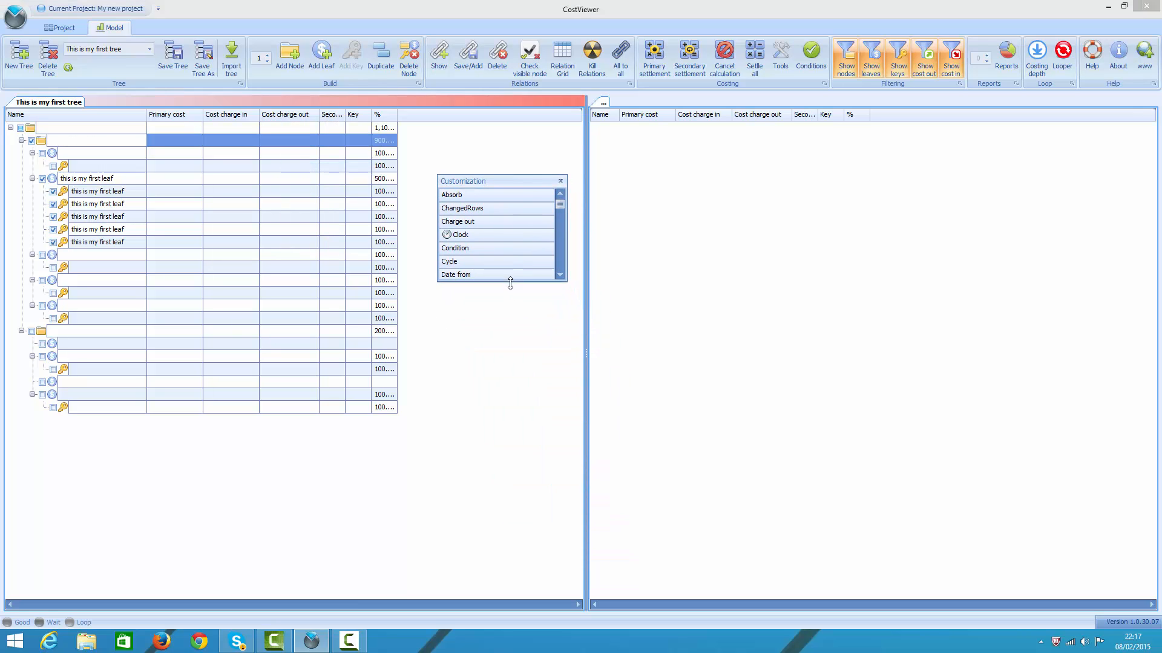
left_click_drag(510, 280, 538, 518)
left_click_drag(559, 312, 567, 384)
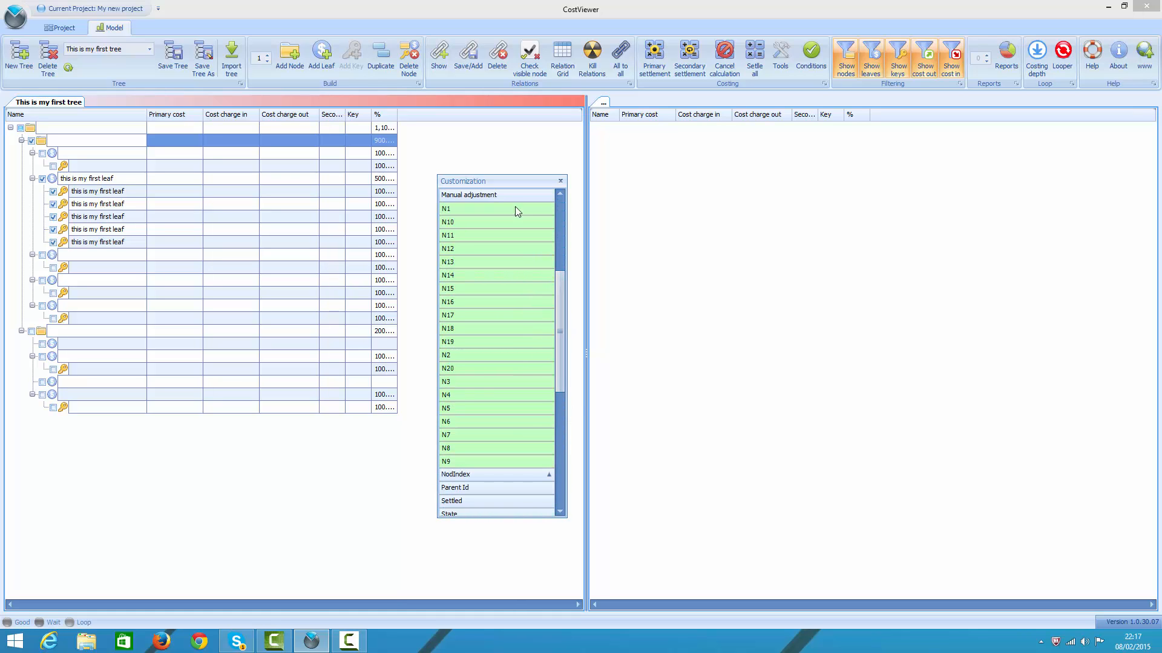
left_click_drag(494, 176, 487, 118)
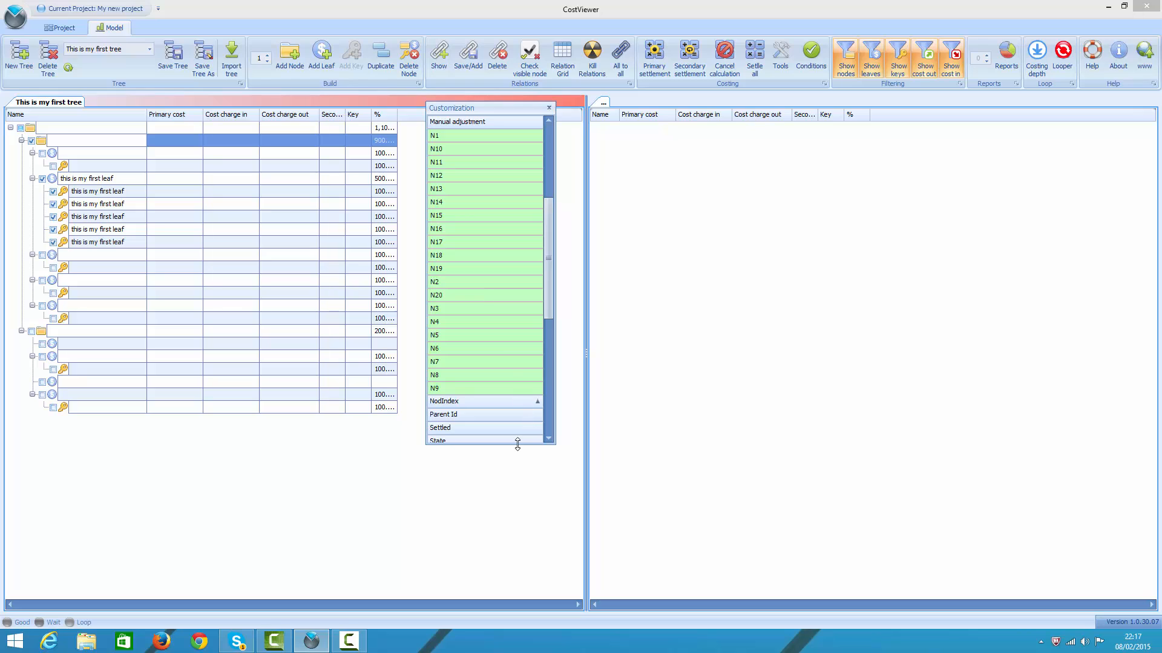
left_click_drag(516, 444, 518, 558)
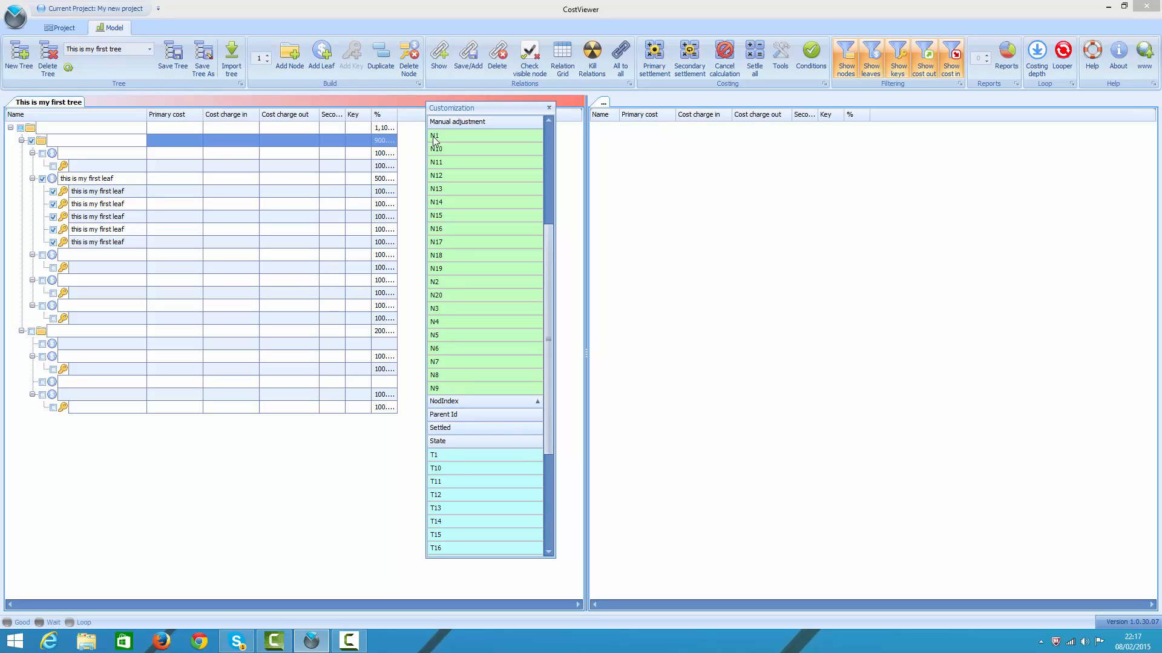
Step: Add the custom columns N1 and T1 between Cost charge in and Cost charge out, and close the column chooser
left_click_drag(434, 138, 263, 128)
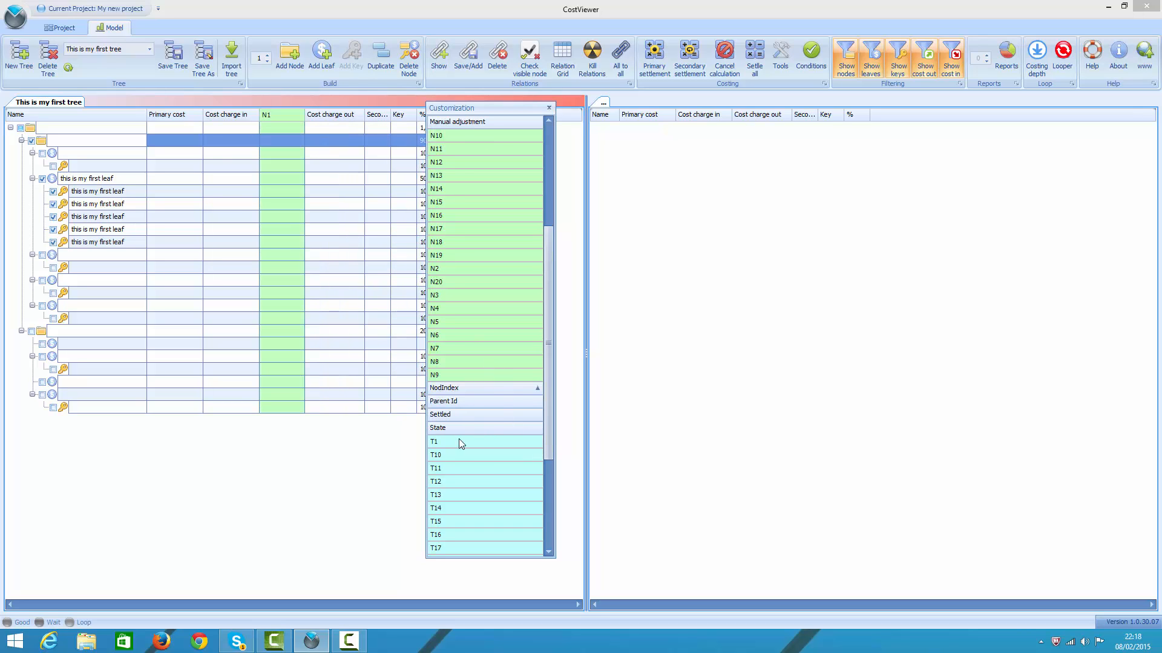
left_click_drag(459, 444, 309, 118)
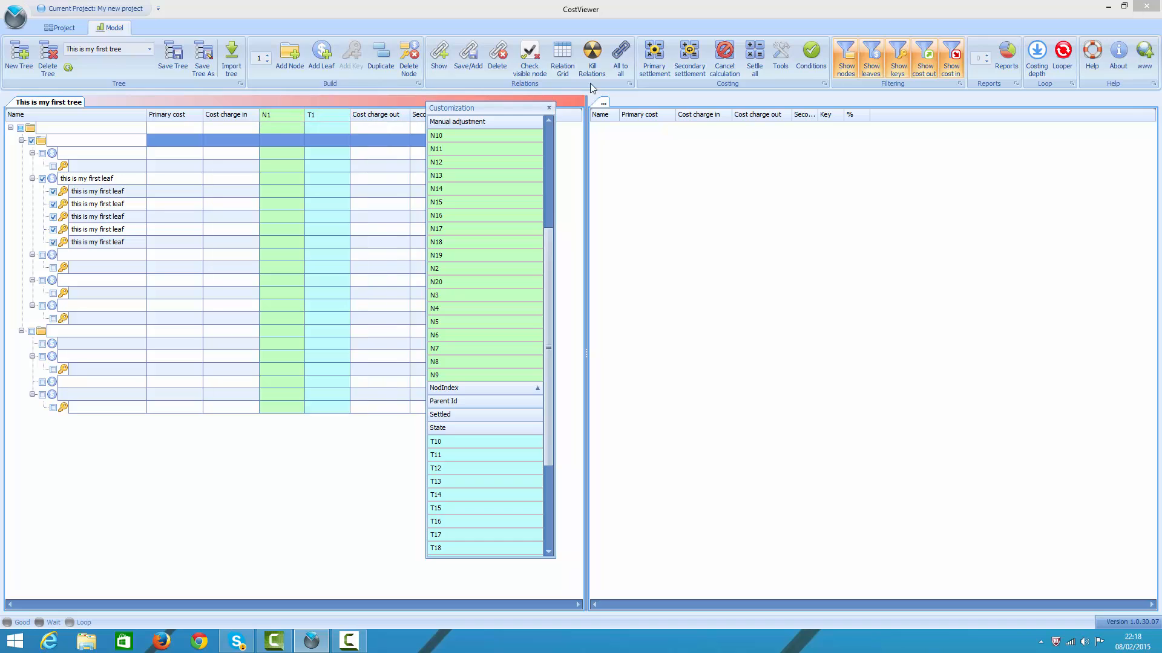
left_click(549, 108)
Step: Rename the N1 column as "mileage"
left_click(268, 130)
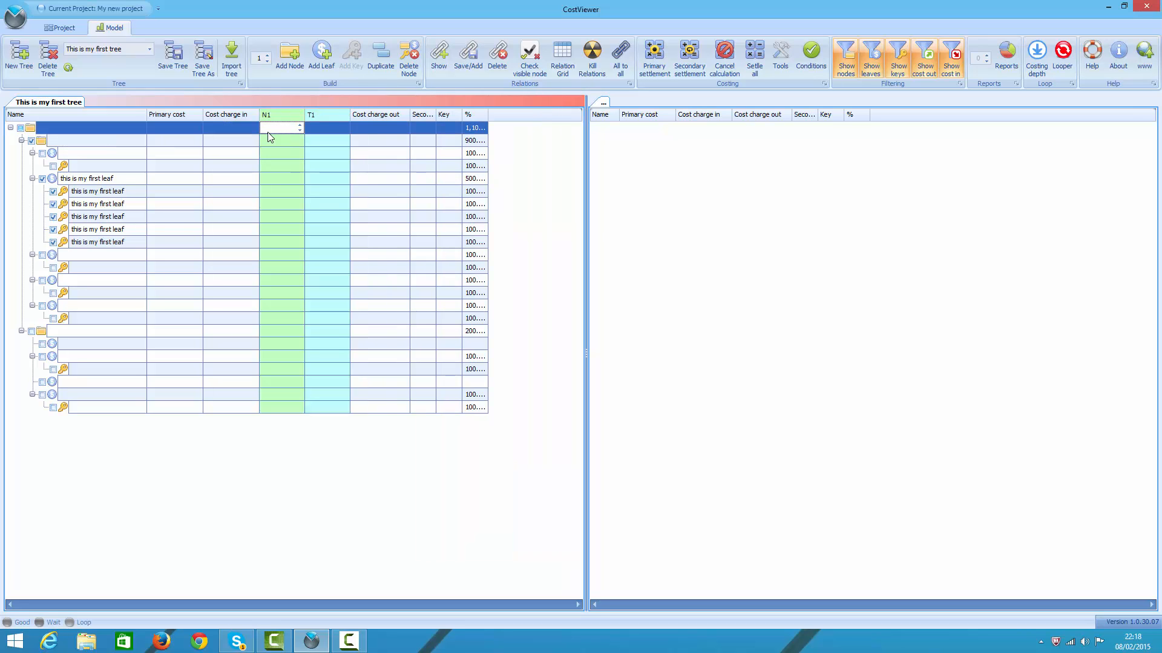
right_click(270, 137)
left_click(296, 182)
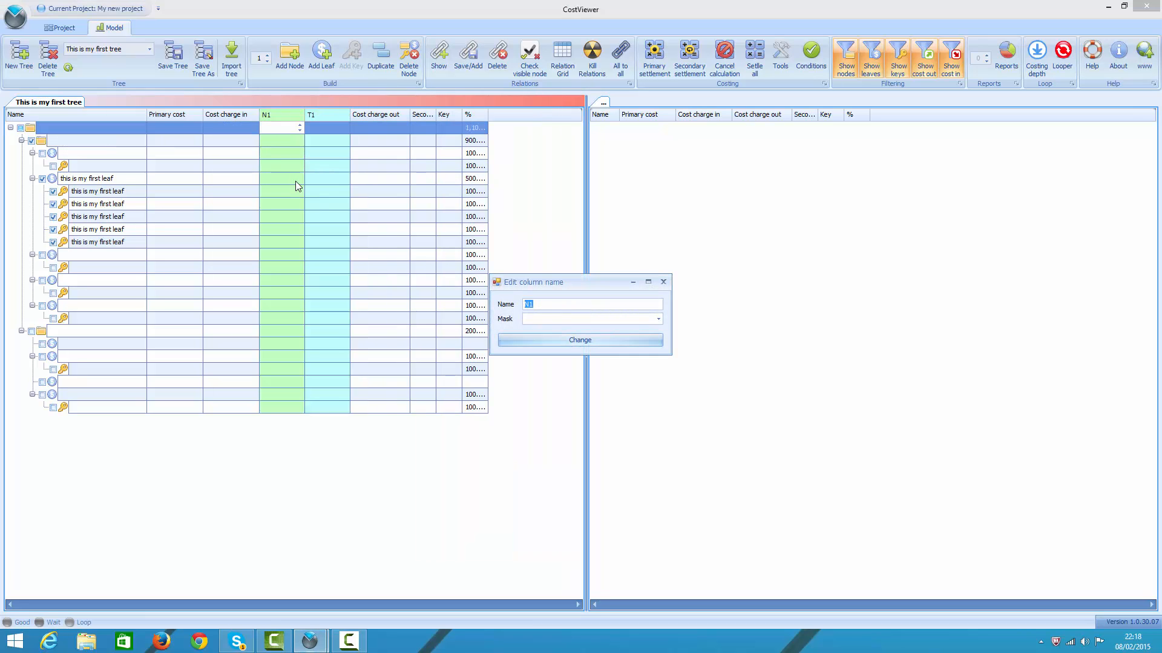
type("mileage")
key("Tab")
key("Return")
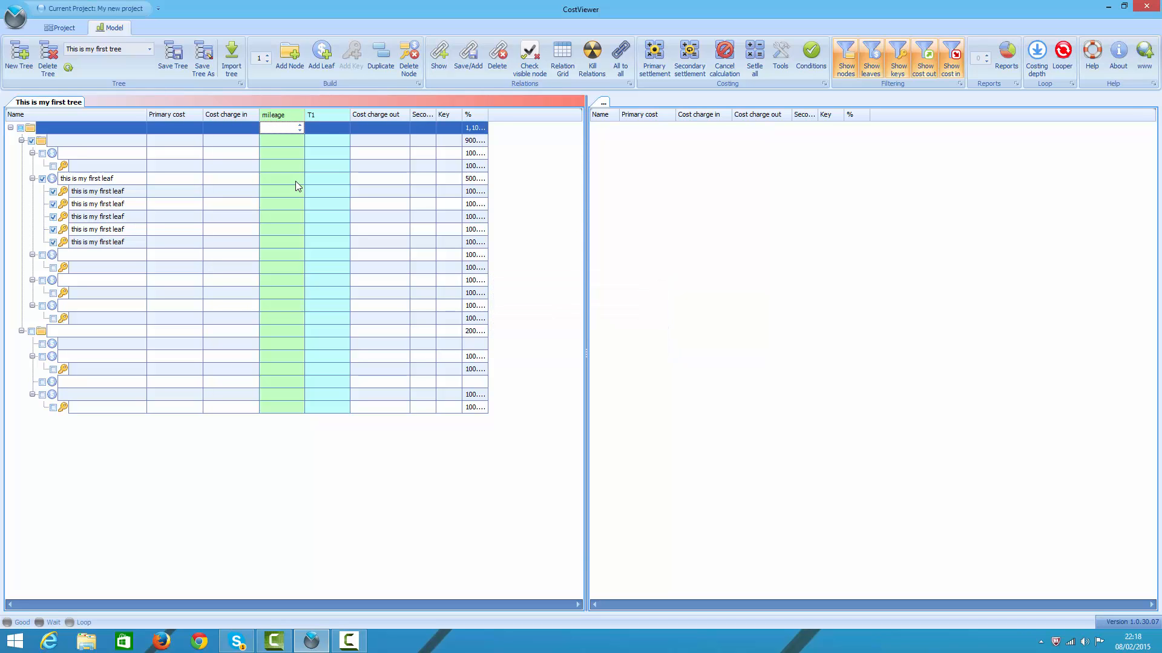
Step: Rename the T1 column as "size"
left_click(327, 128)
right_click(323, 129)
left_click(341, 180)
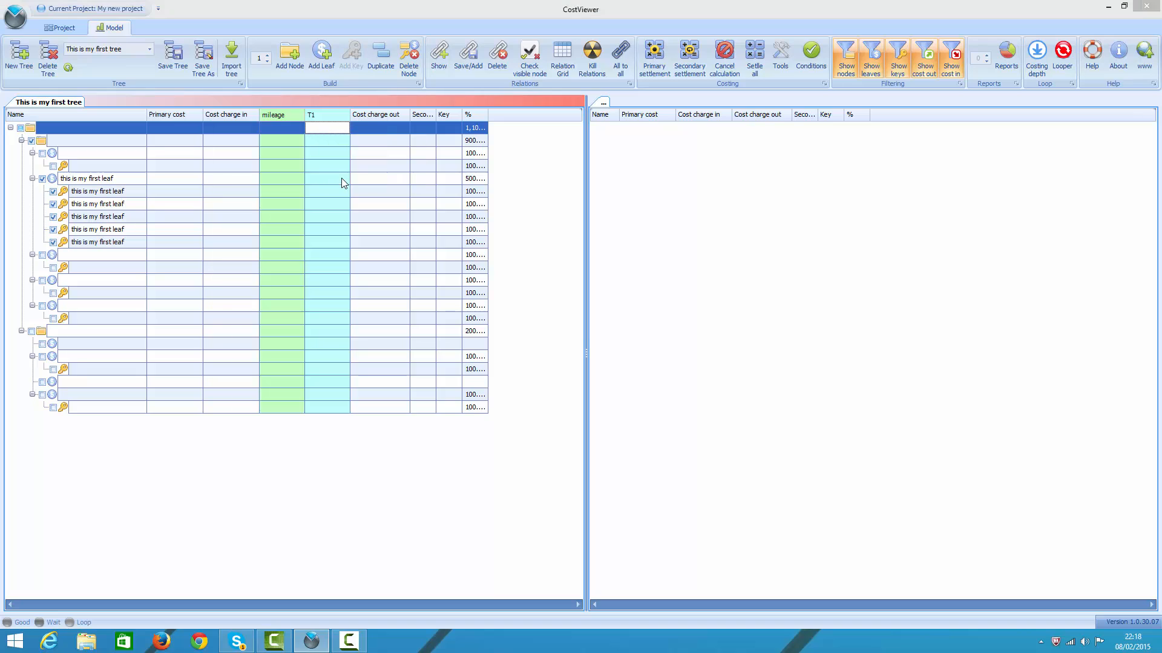
type("size")
key("Tab")
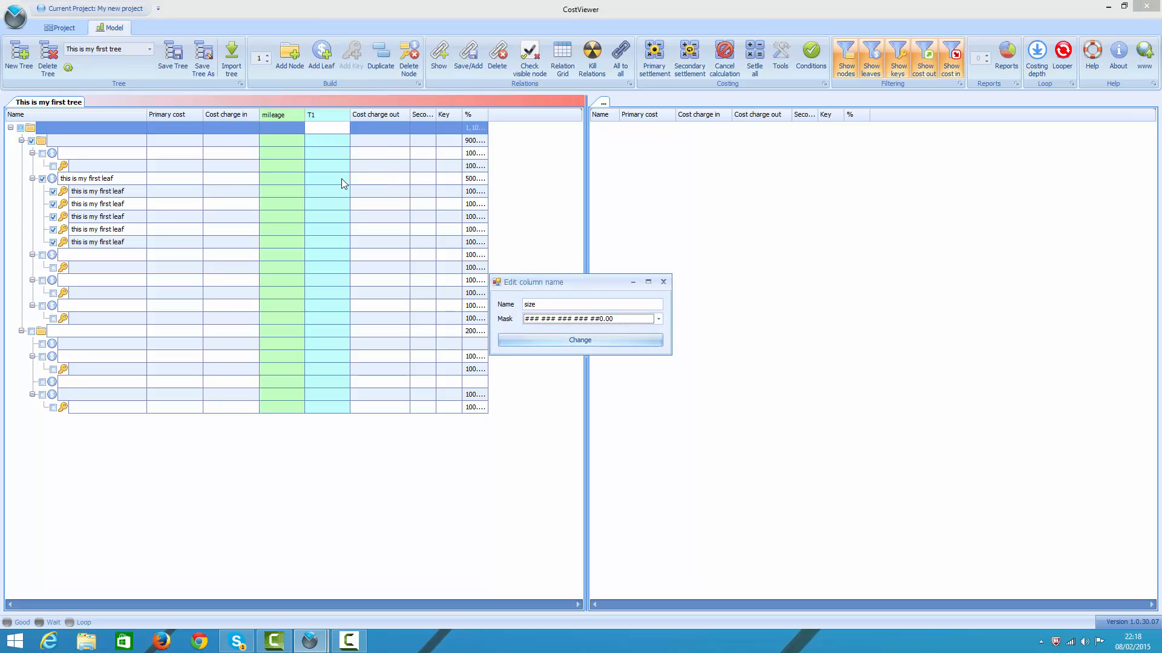
key("Return")
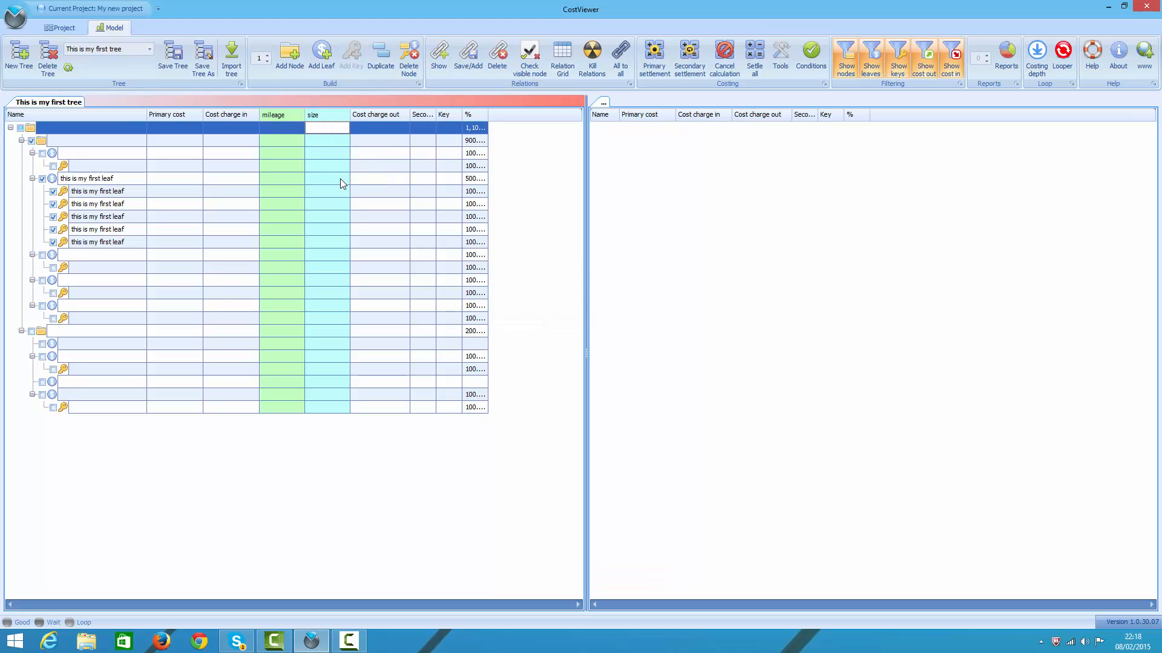
Step: Enter the sizes small for "this is my first leaf", medium for its first key and large for its second key
left_click(341, 181)
type("sm")
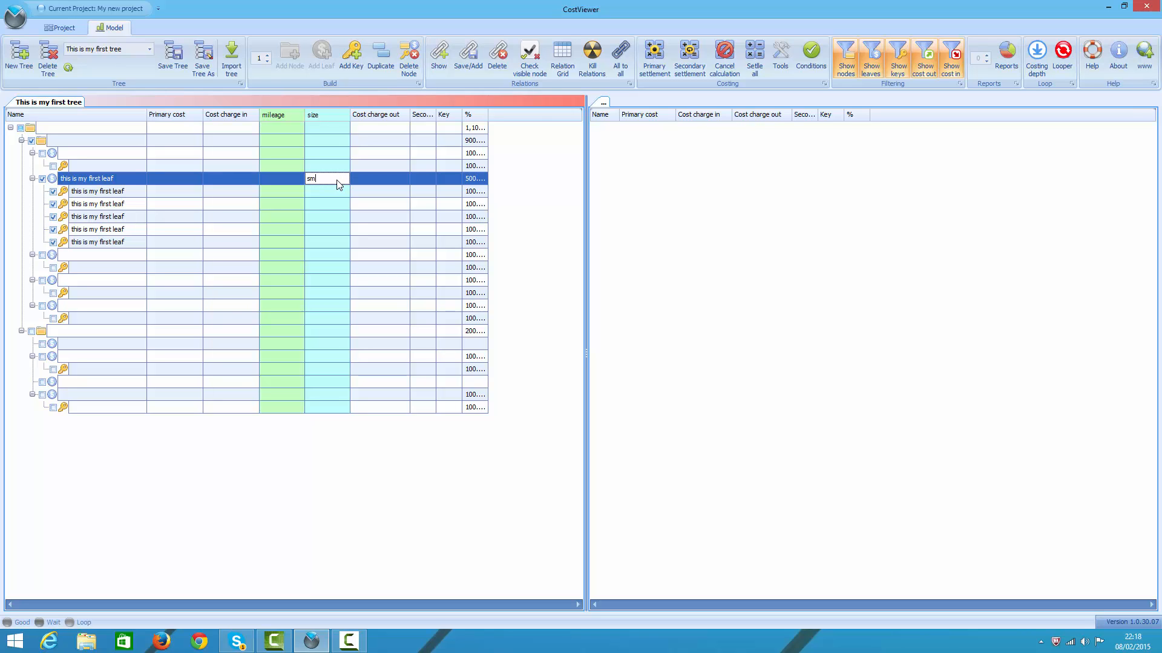
type("all")
key("Down")
type("medu")
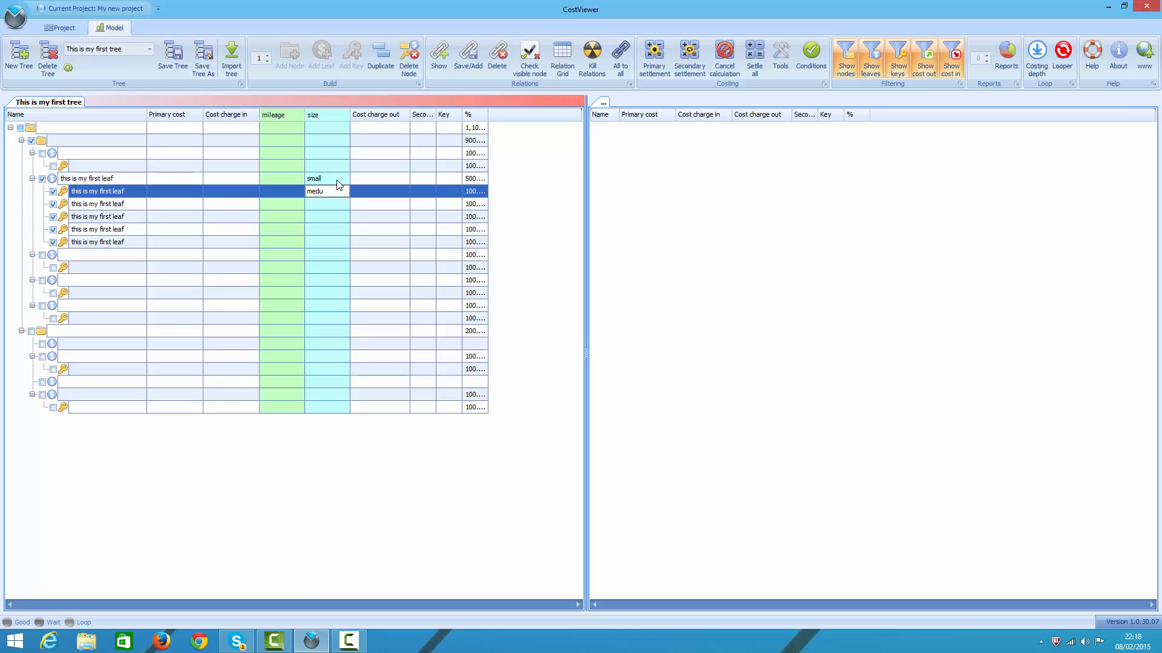
key("BackSpace")
type("ium")
key("Down")
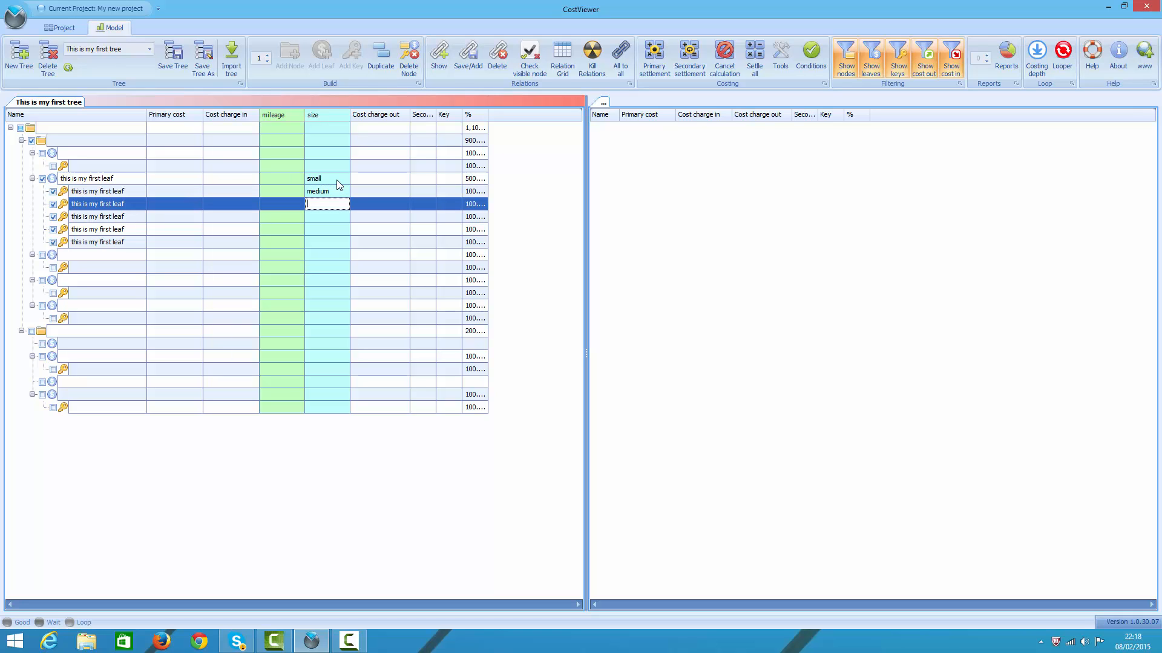
type("large")
key("Down")
Step: Enter mileage 10 for "this is my first leaf", and 20 and 30 for the two unnamed leaves below it
key("Up")
key("Up")
key("Up")
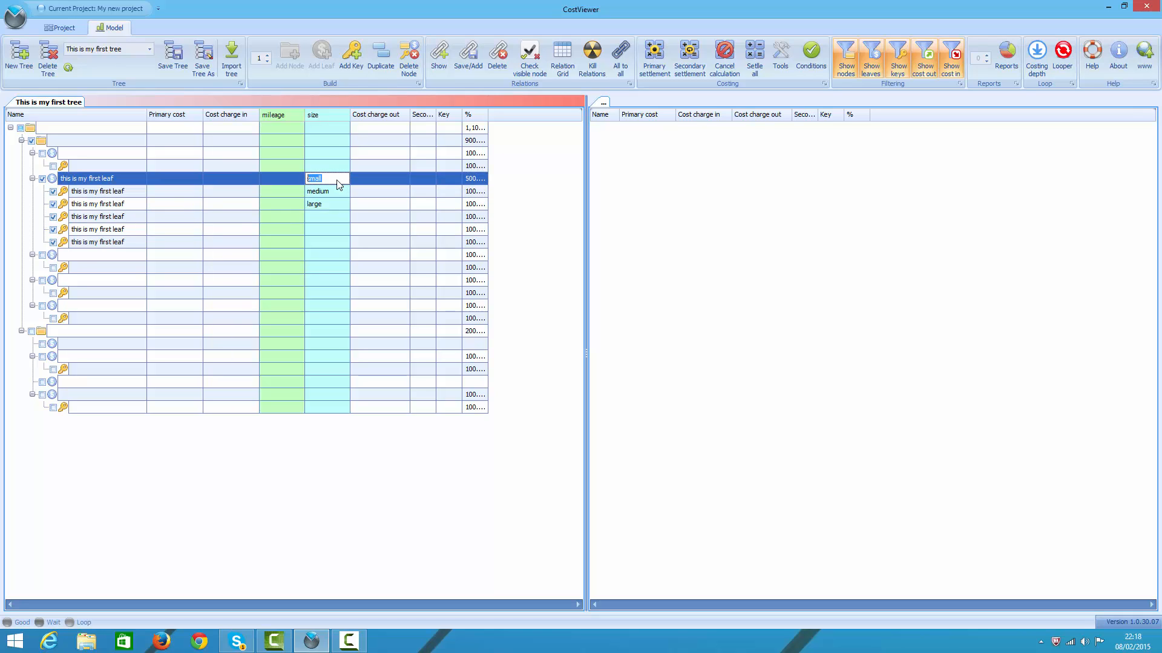
key("Left")
type("10")
key("Down")
key("Down")
key("Down")
key("Down")
key("Down")
key("Down")
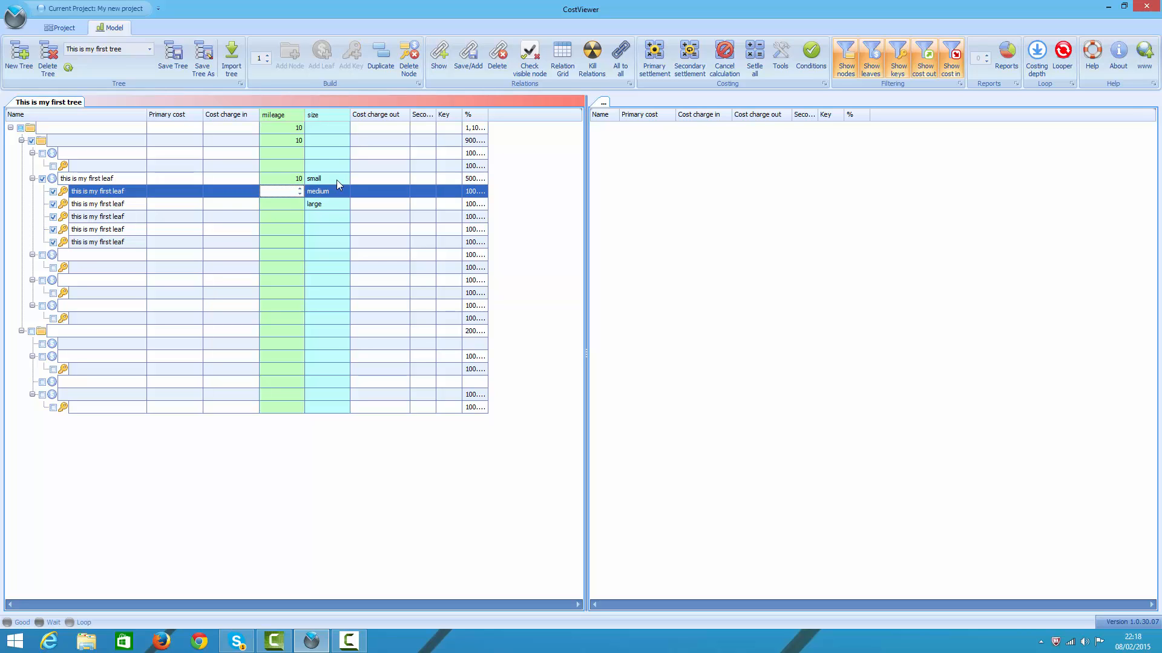
type("2")
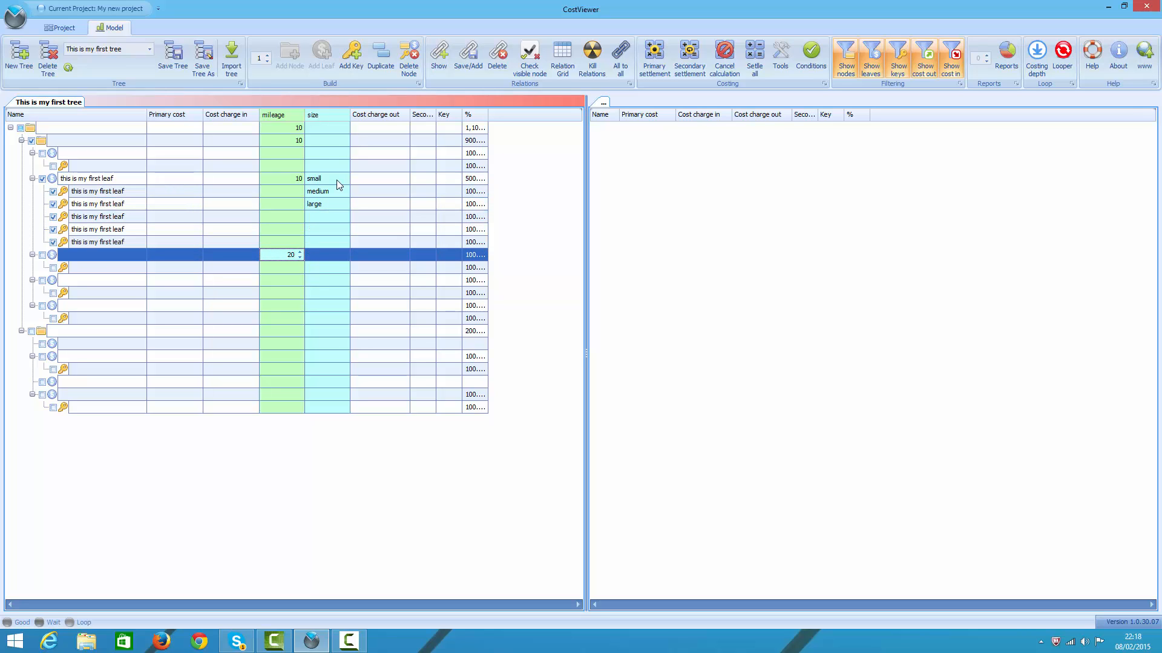
type("0")
key("Down")
key("Down")
type("30")
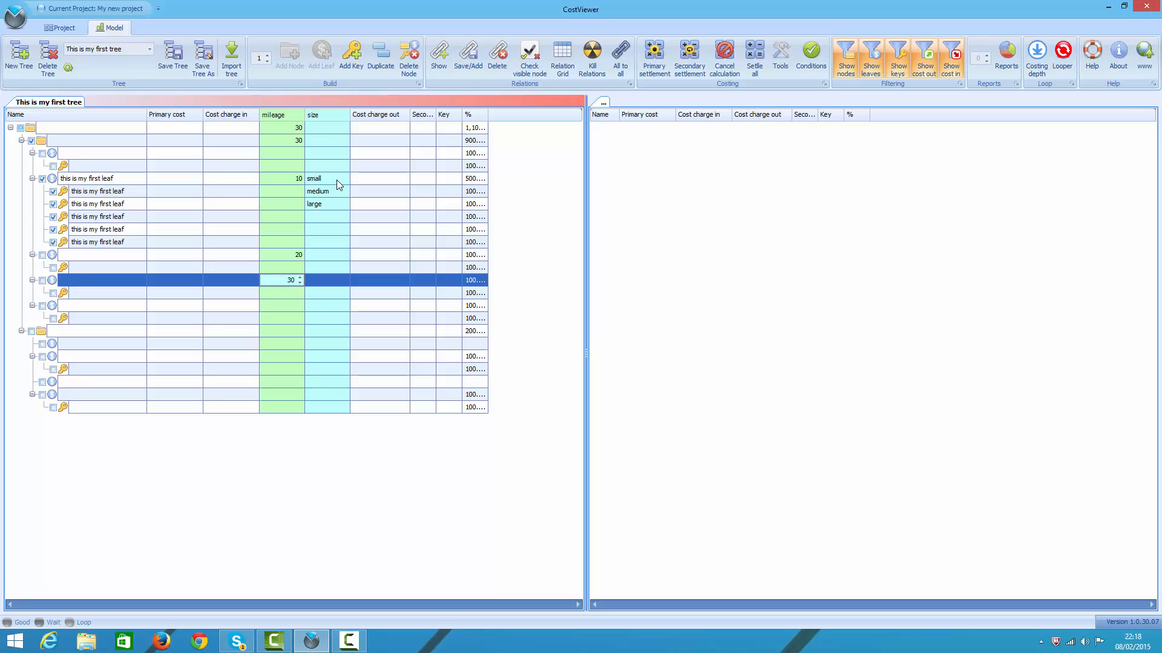
key("Down")
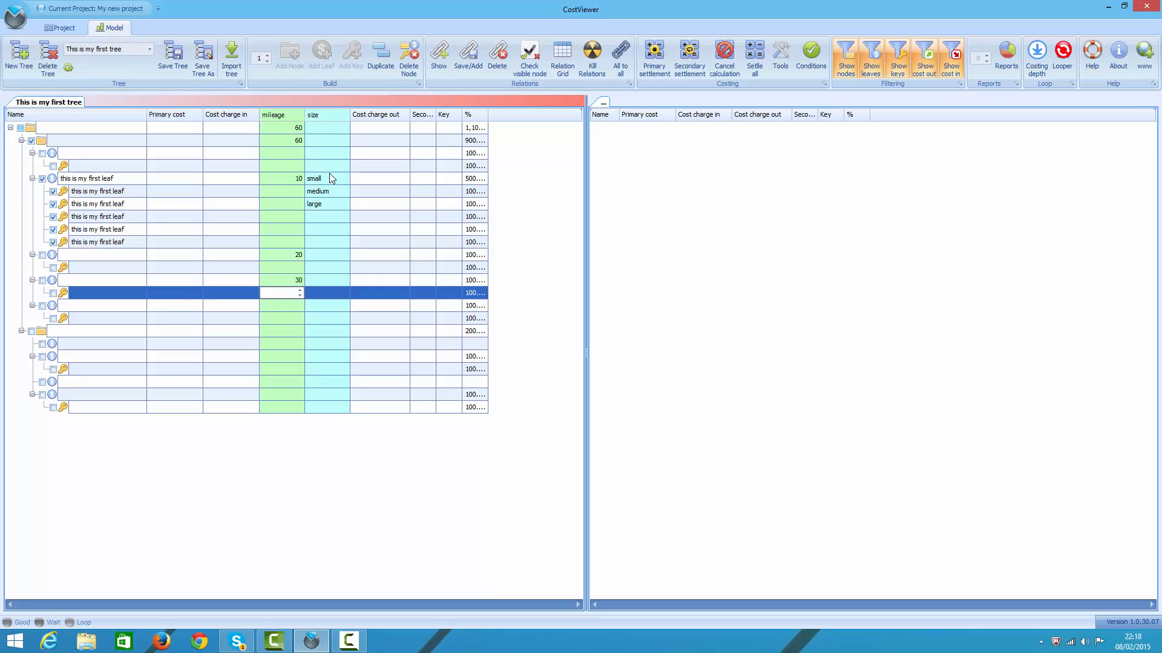
Step: Move the mileage column between Primary cost and Cost charge in
left_click_drag(231, 121, 229, 119)
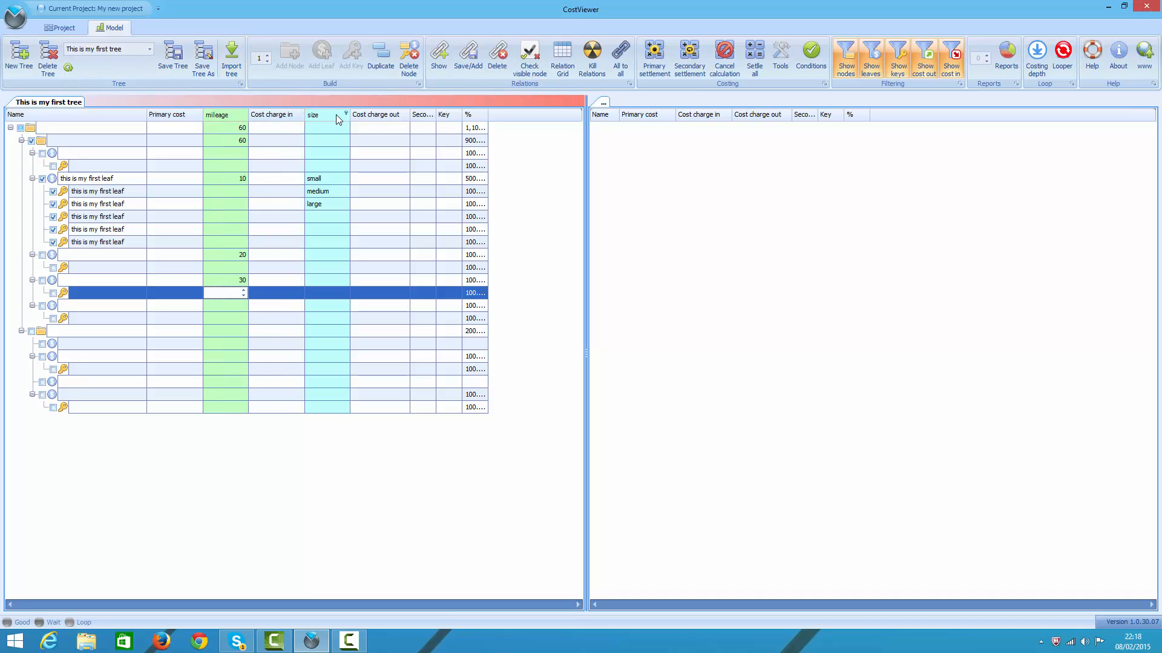
Step: Move the size column between Cost charge out and Key, and take the secondary column out of the tree grid
left_click_drag(331, 115, 451, 204)
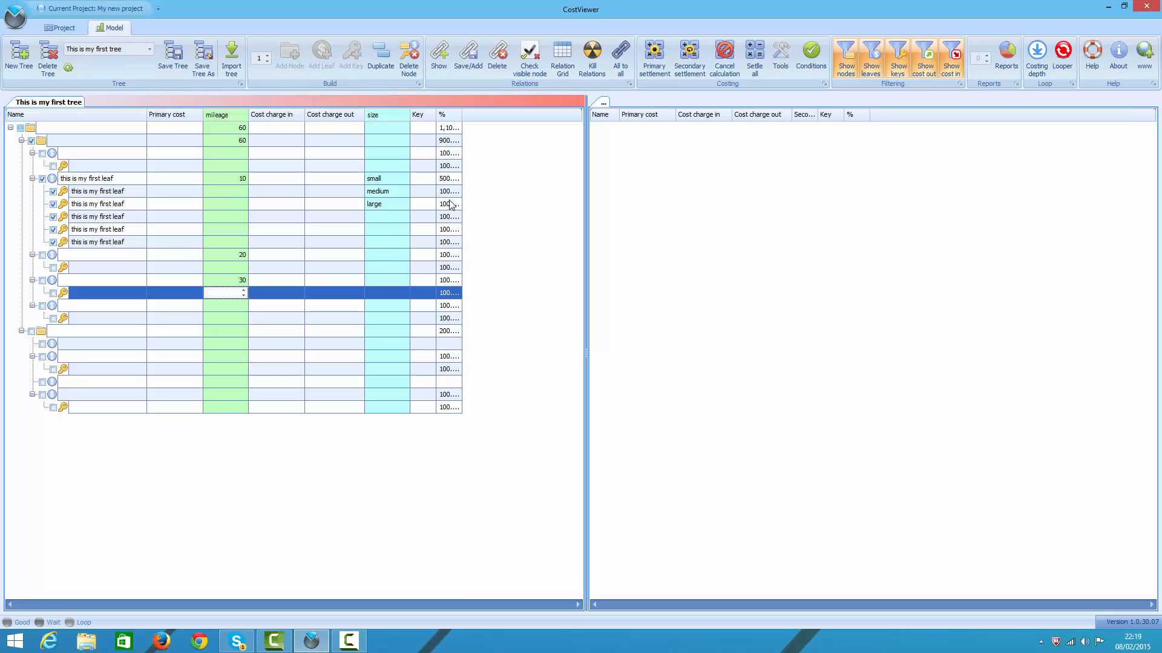
Step: Save a duplicate of the current tree under the name "copy of my tree"
left_click(202, 68)
type("cop")
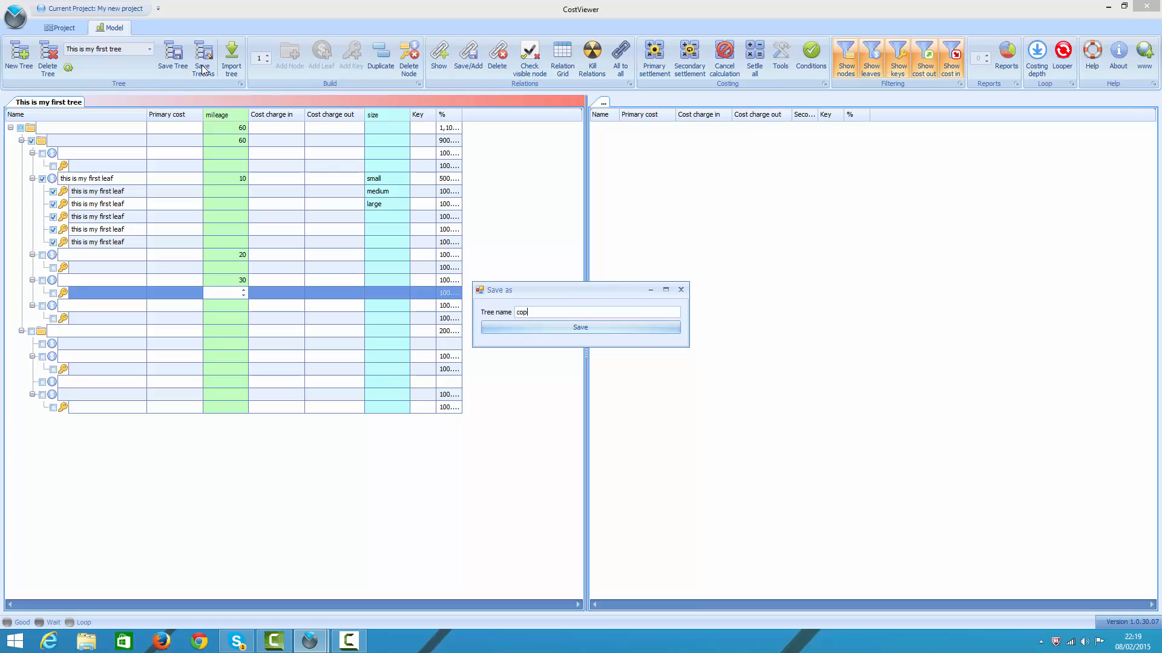
type("y of my tree")
key("Return")
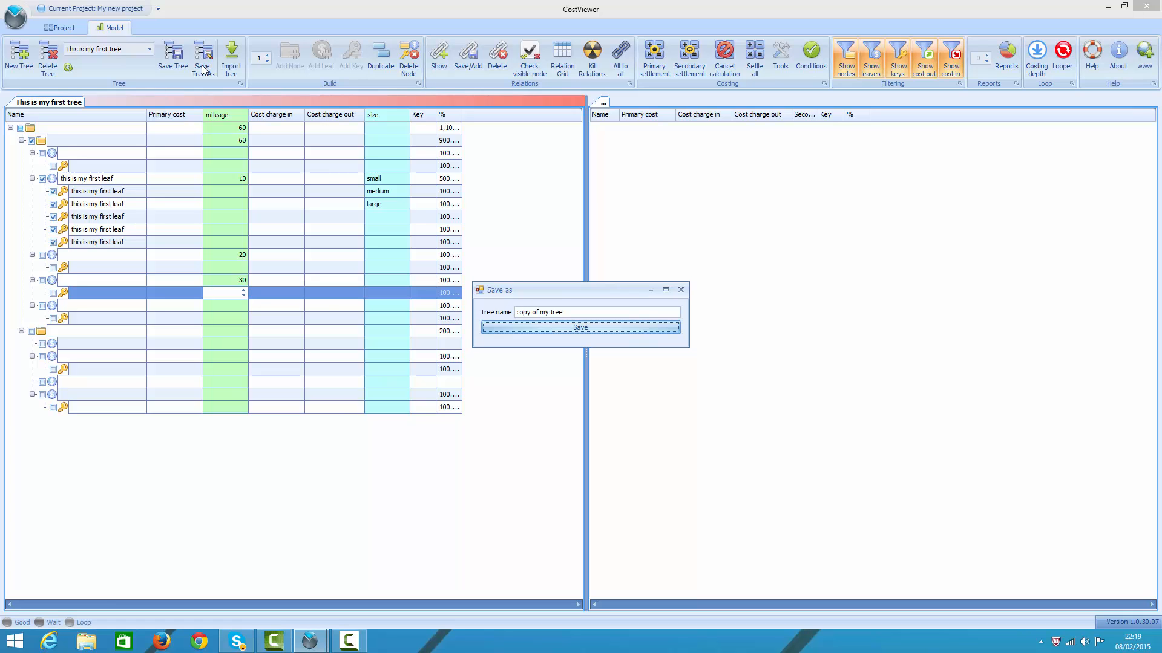
Step: Load "copy of my tree" into the empty second pane and expand all its levels
left_click(150, 49)
left_click(150, 49)
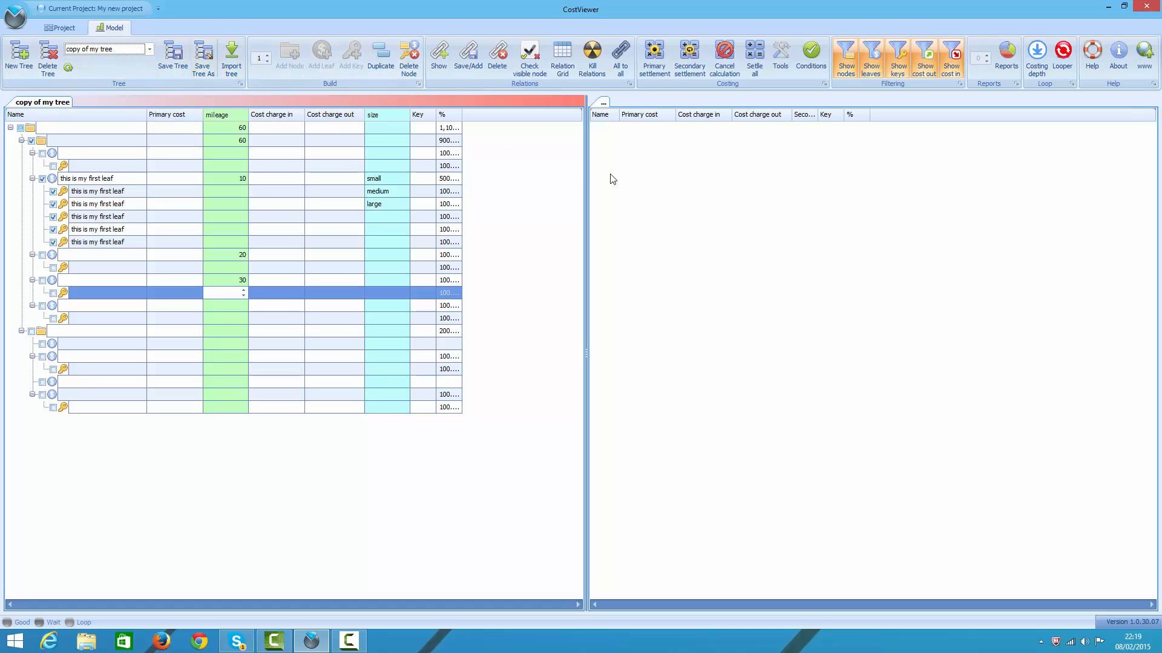
left_click(150, 49)
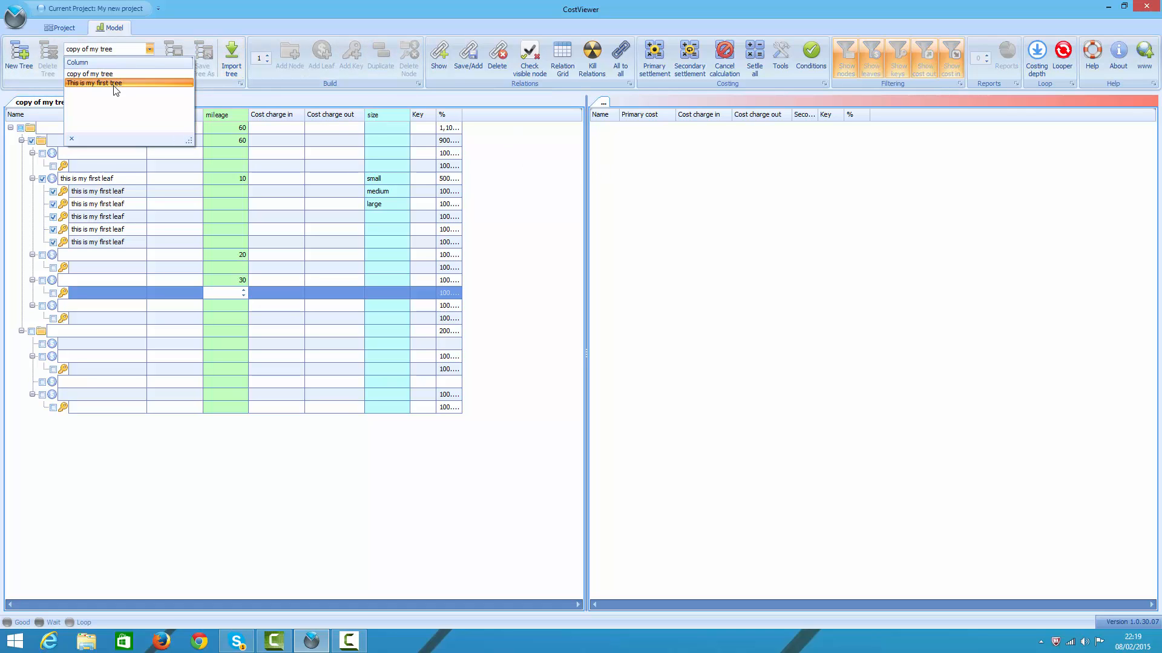
left_click(114, 84)
left_click(150, 49)
left_click(91, 73)
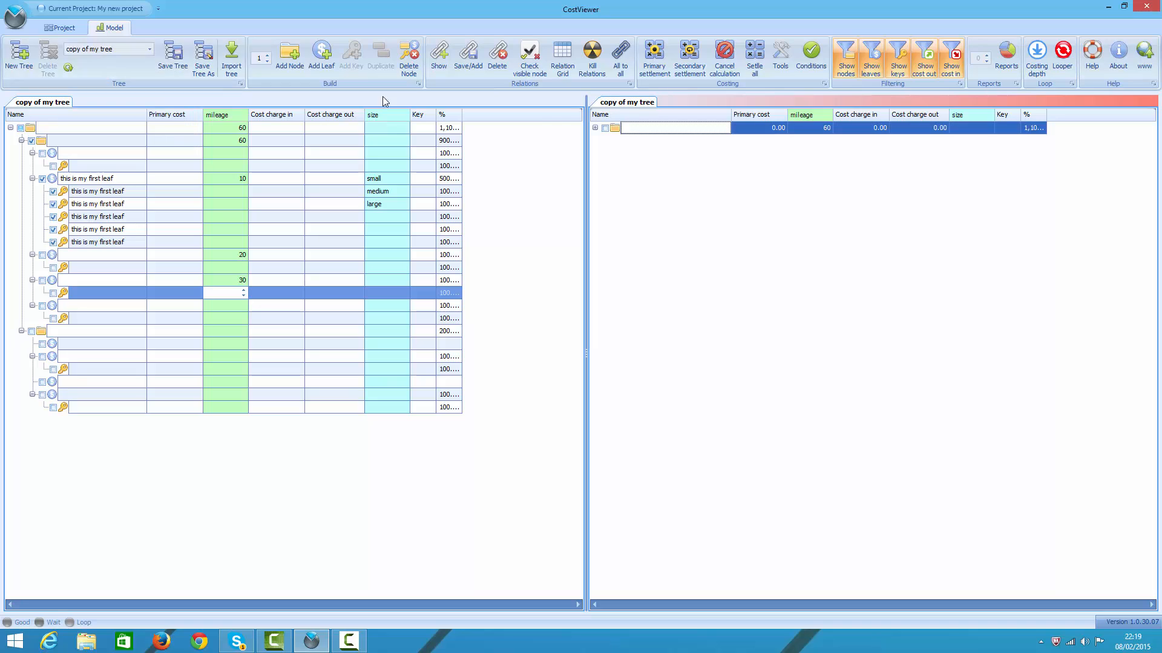
key("ctrl+shift+Right")
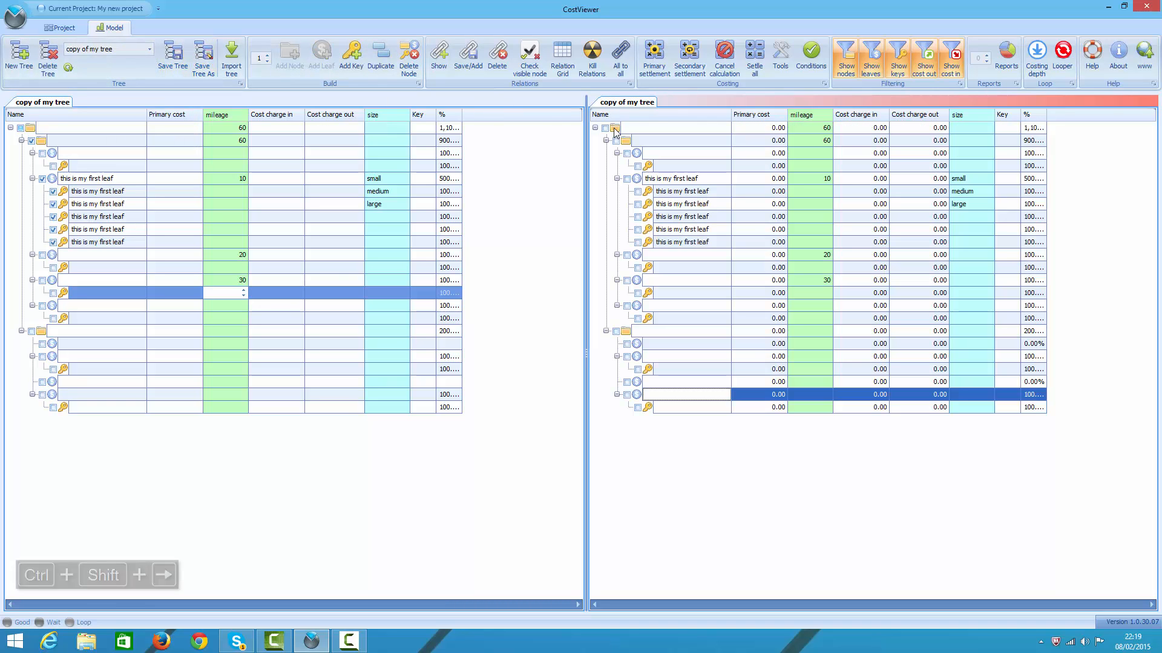
Step: Delete the whole "copy of my tree" tree opened in the second pane
left_click(720, 154)
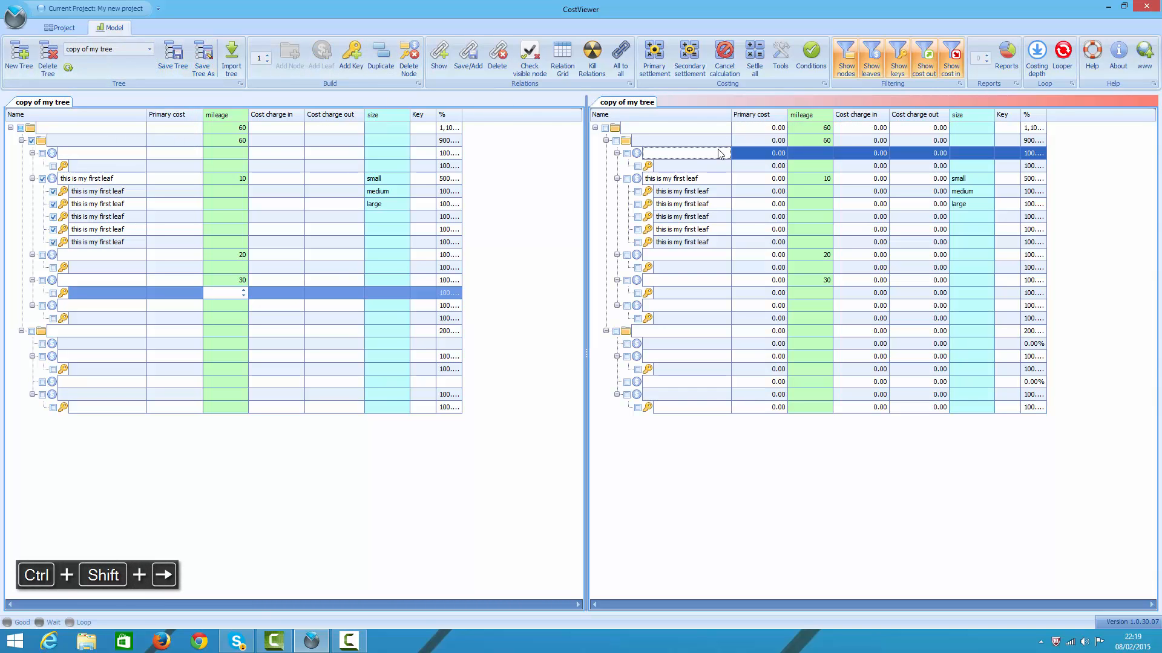
left_click(48, 56)
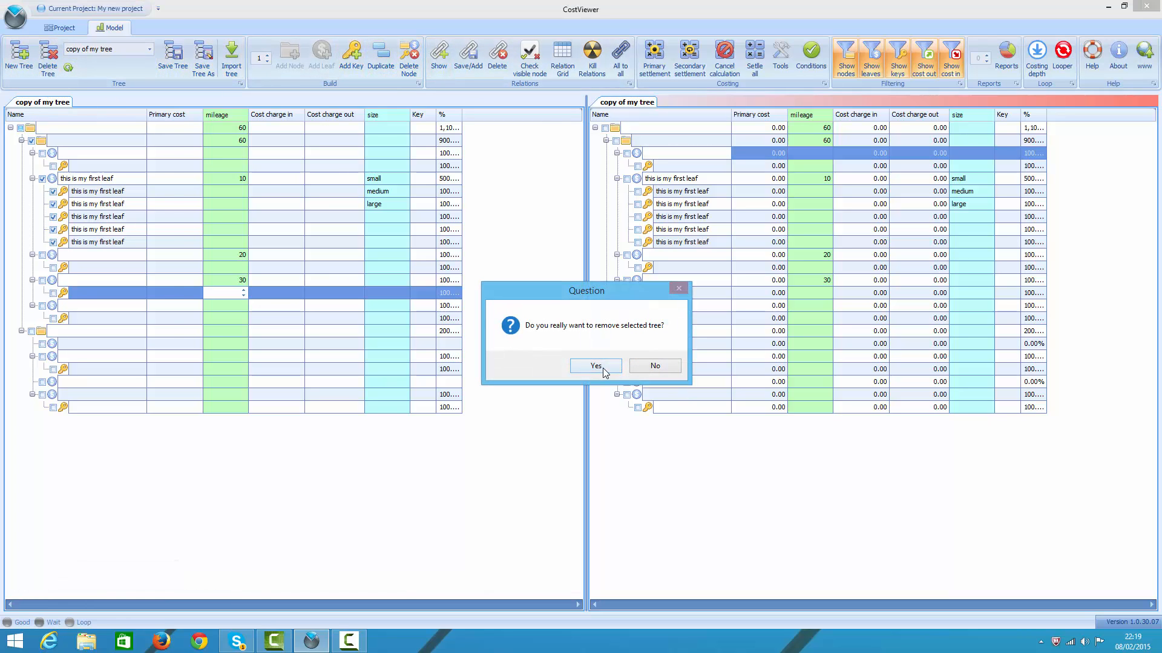
left_click(596, 366)
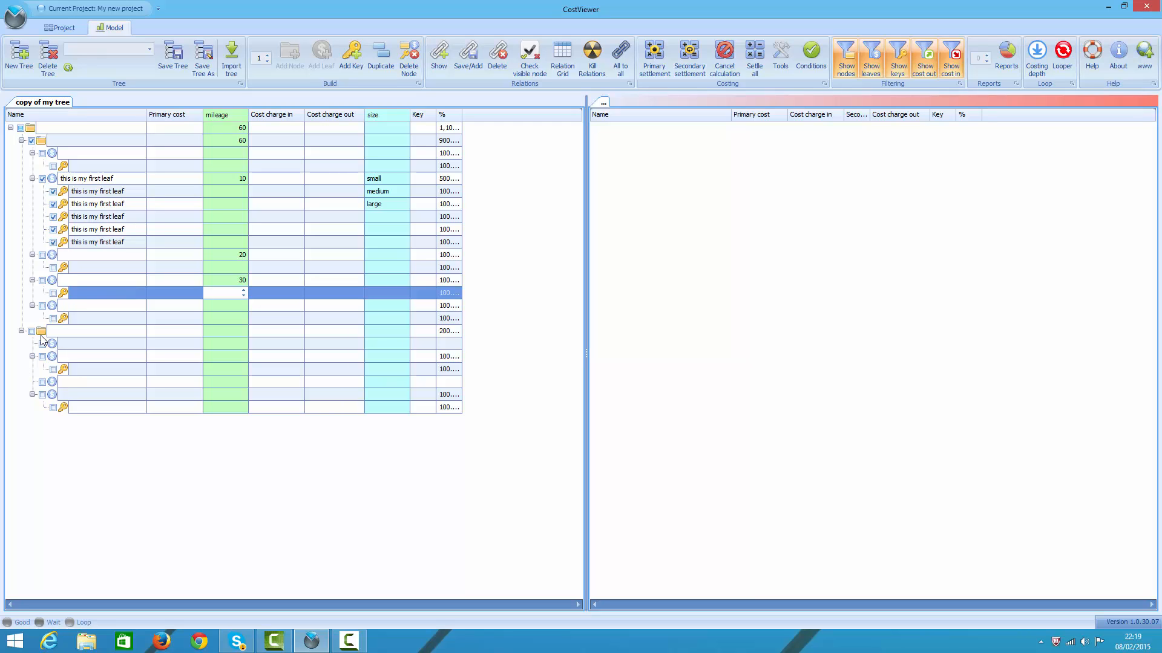
Step: Delete the second unnamed node with its contents, and the last unnamed leaf of the remaining node
left_click(41, 334)
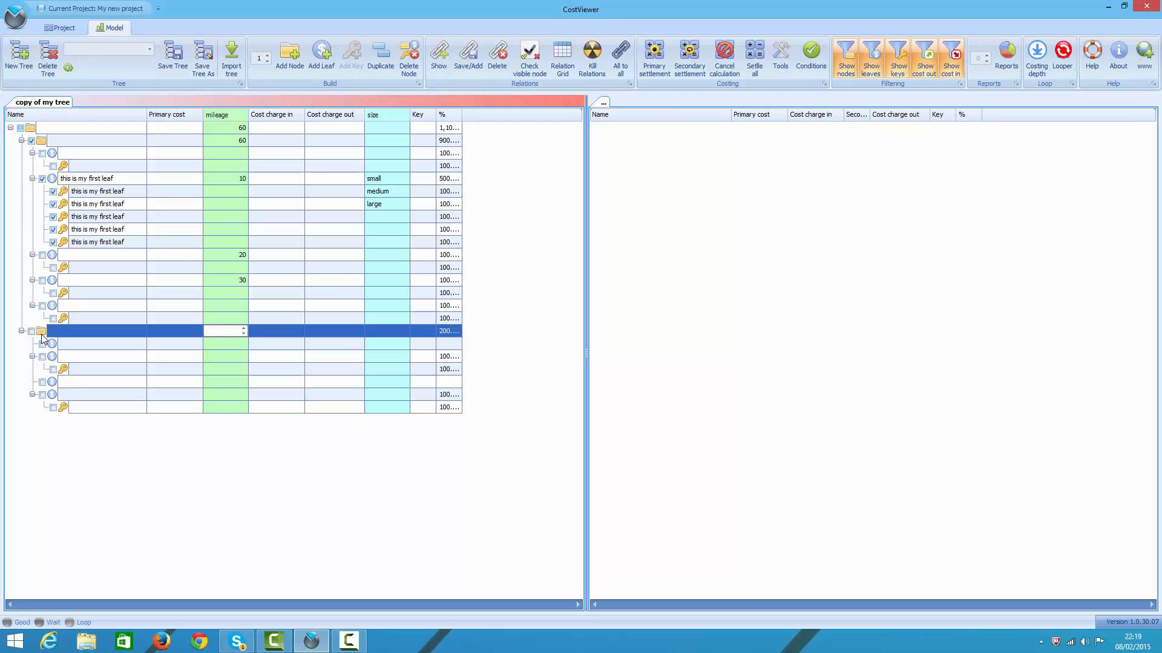
key("ctrl+r")
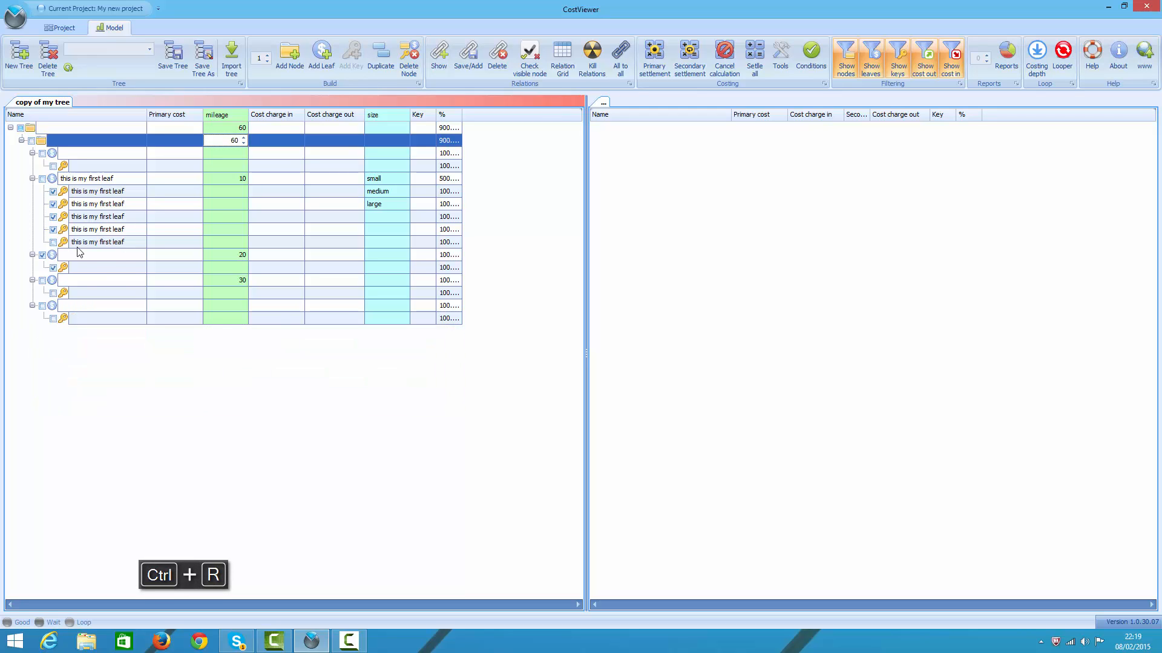
left_click(63, 307)
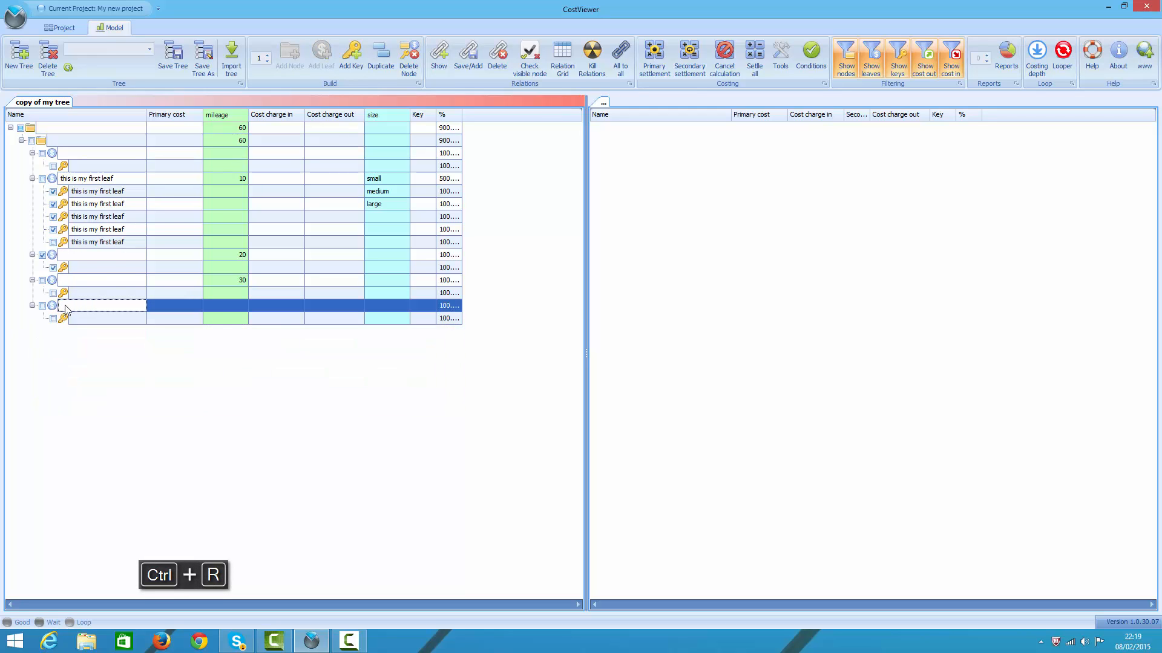
left_click(409, 58)
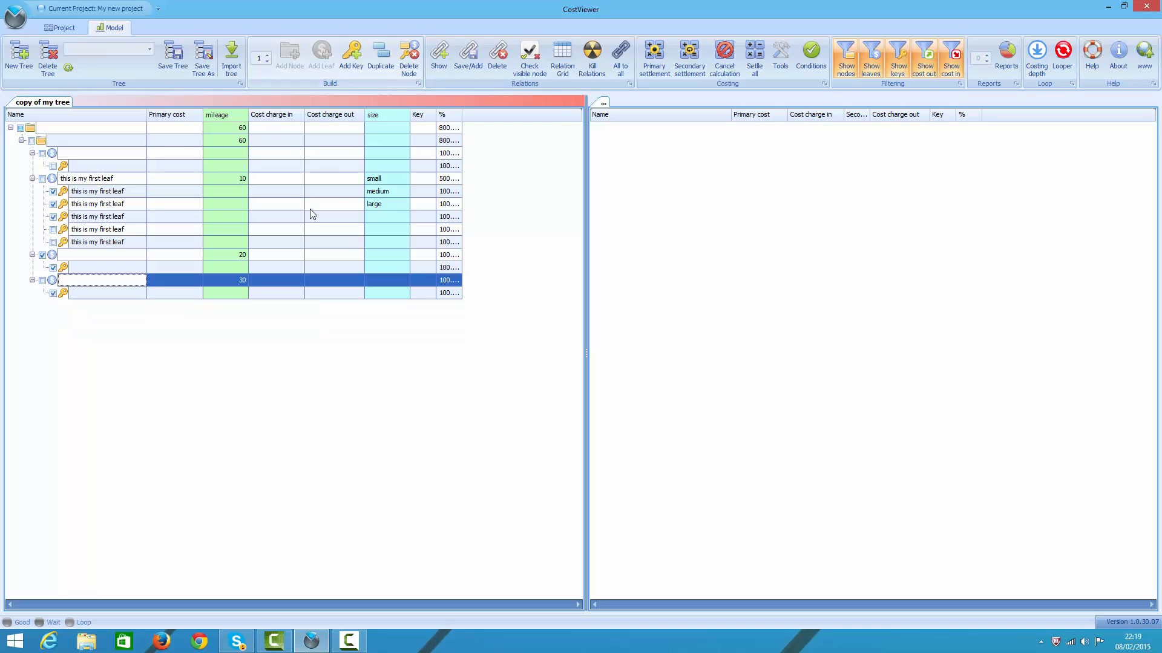